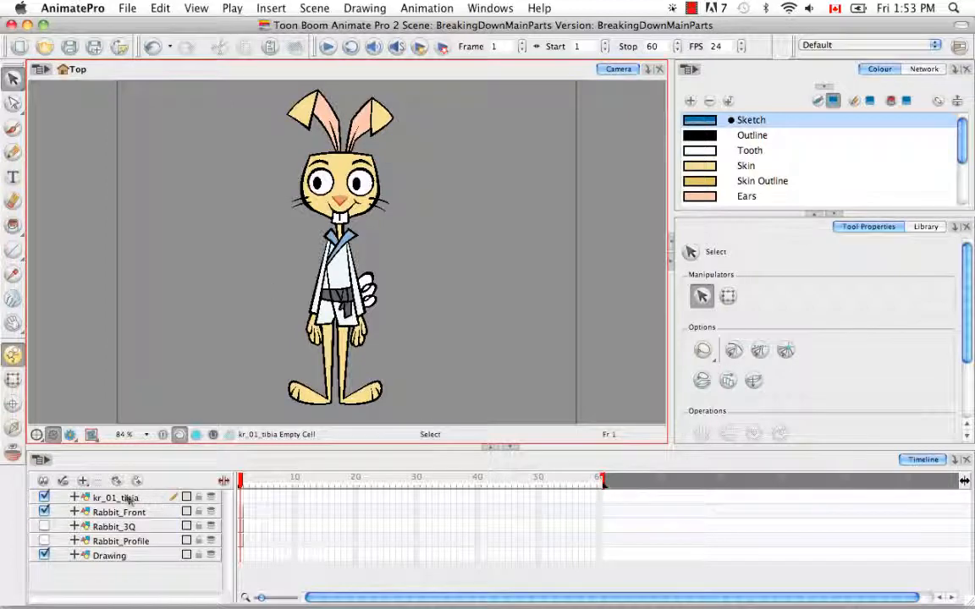
Step: Rename the kr_01_tibia layer as Rabbit_model
{"action": "left_click", "coordinate": [131, 498]}
{"action": "double_click", "coordinate": [137, 499]}
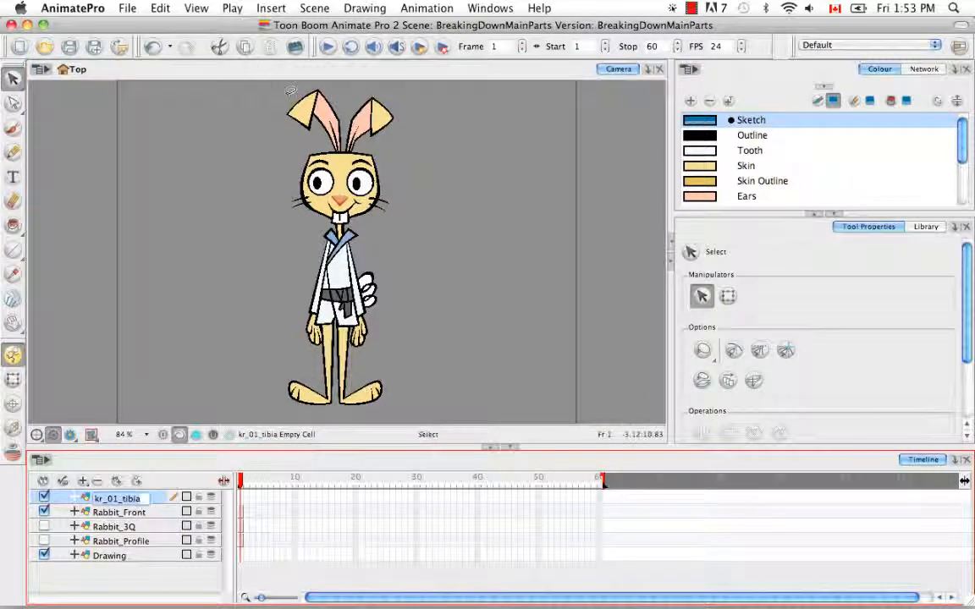
{"action": "key", "text": "BackSpace"}
{"action": "type", "text": "Ra"}
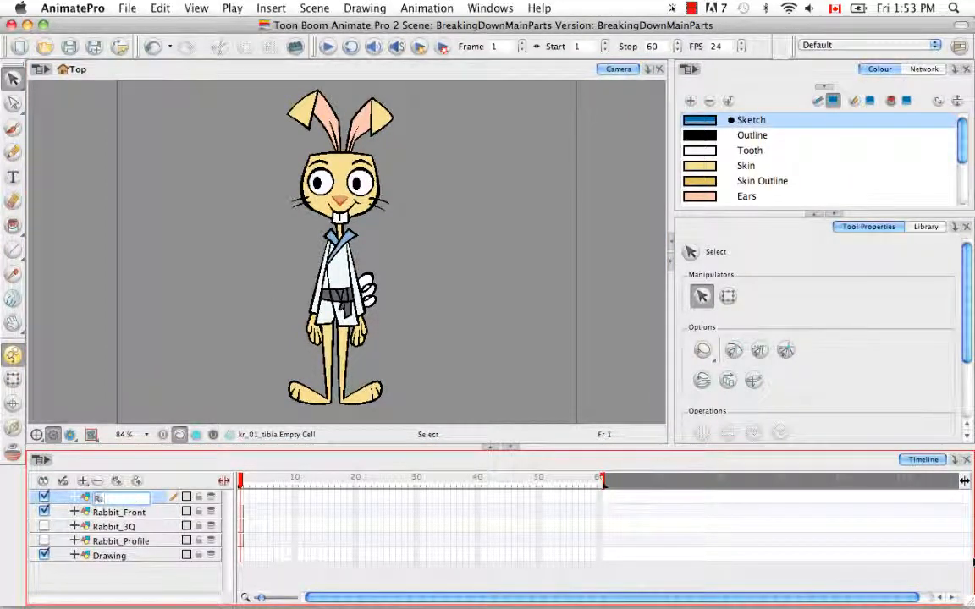
{"action": "type", "text": "bbit_mo"}
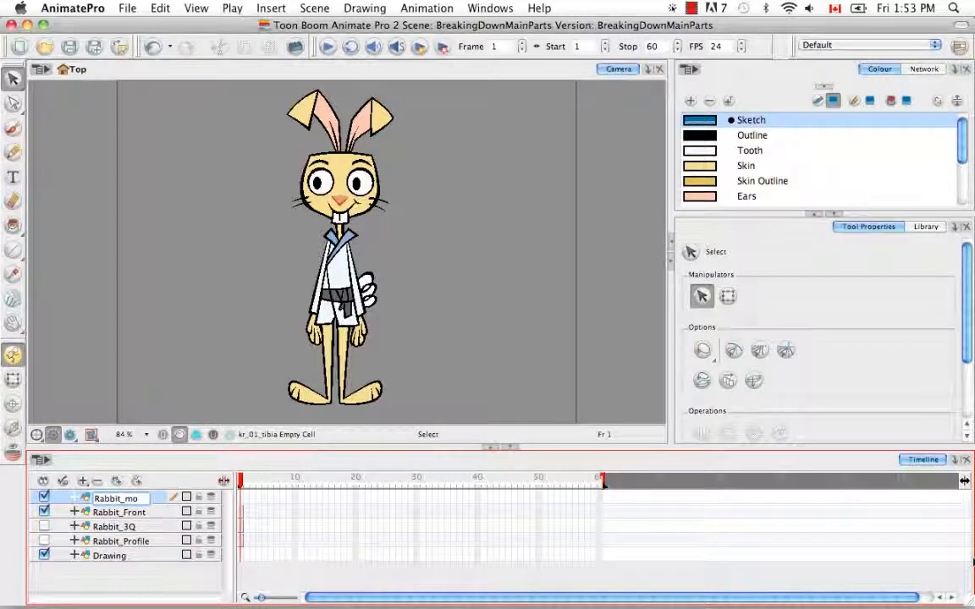
{"action": "type", "text": "del"}
{"action": "key", "text": "Return"}
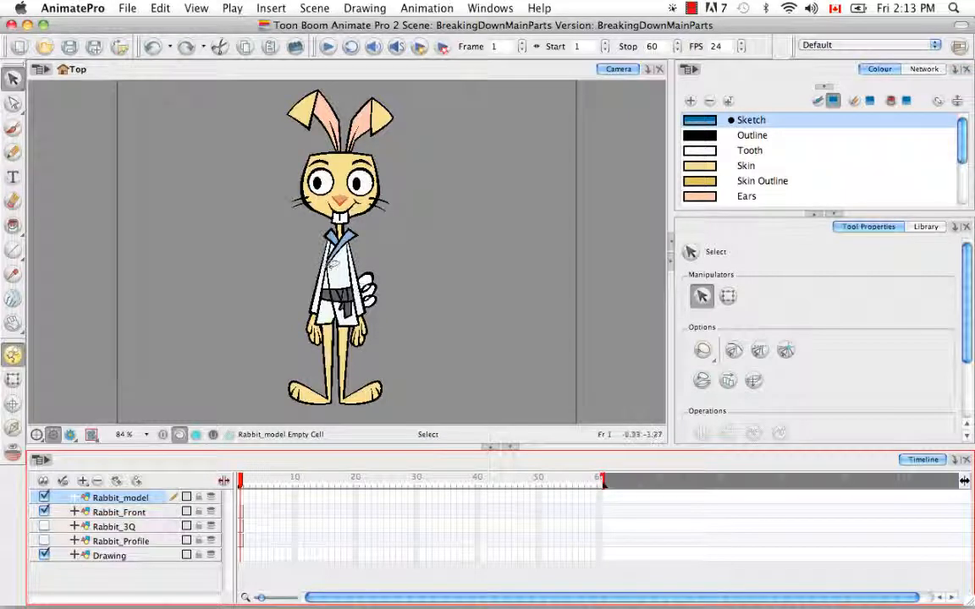
Step: Move the front-view rabbit artwork from Rabbit_Front to frame 1 of Rabbit_model and hide the Rabbit_Front layer
{"action": "left_click", "coordinate": [350, 268]}
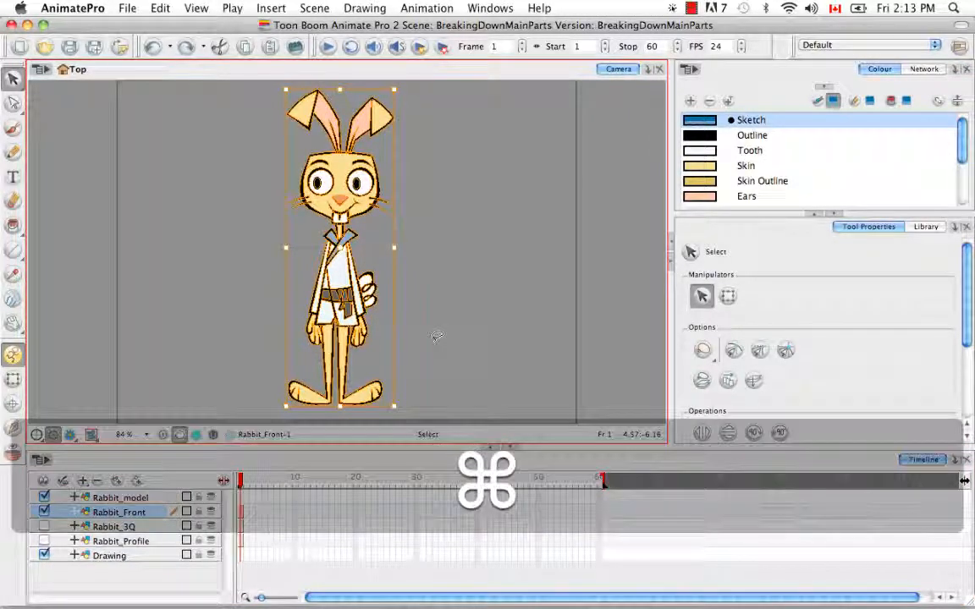
{"action": "key", "text": "super+x"}
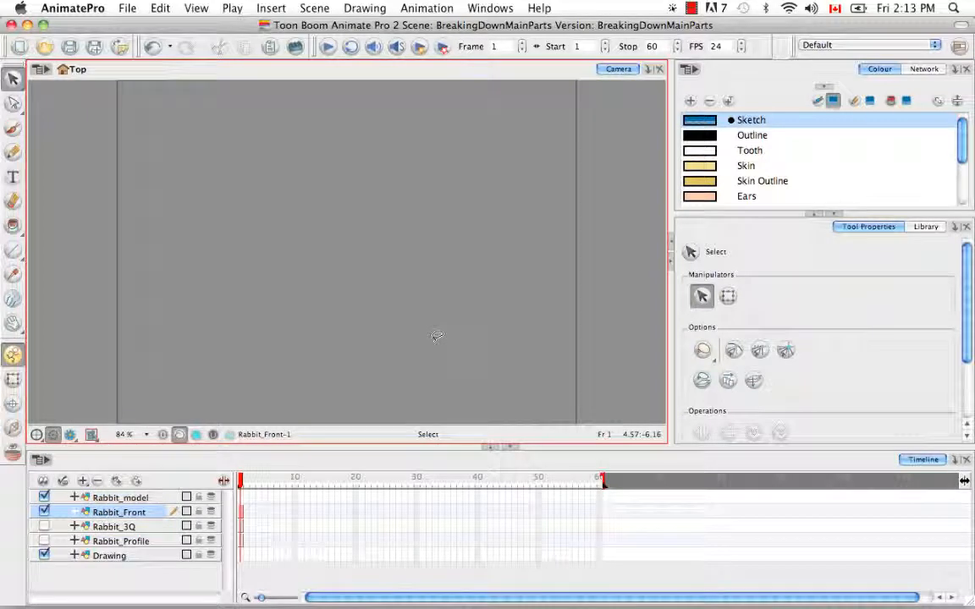
{"action": "left_click", "coordinate": [241, 499]}
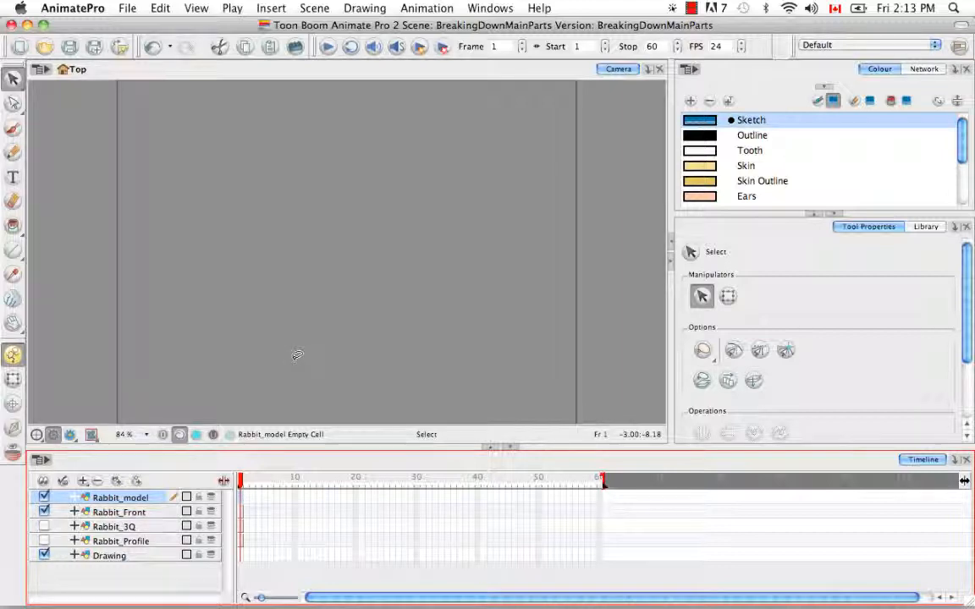
{"action": "key", "text": "super+v"}
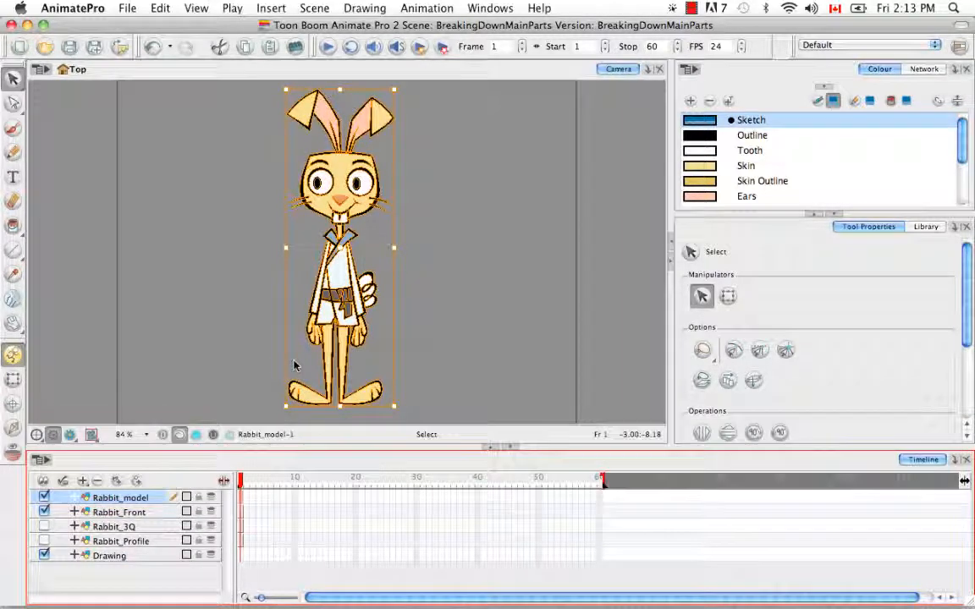
{"action": "left_click", "coordinate": [244, 327]}
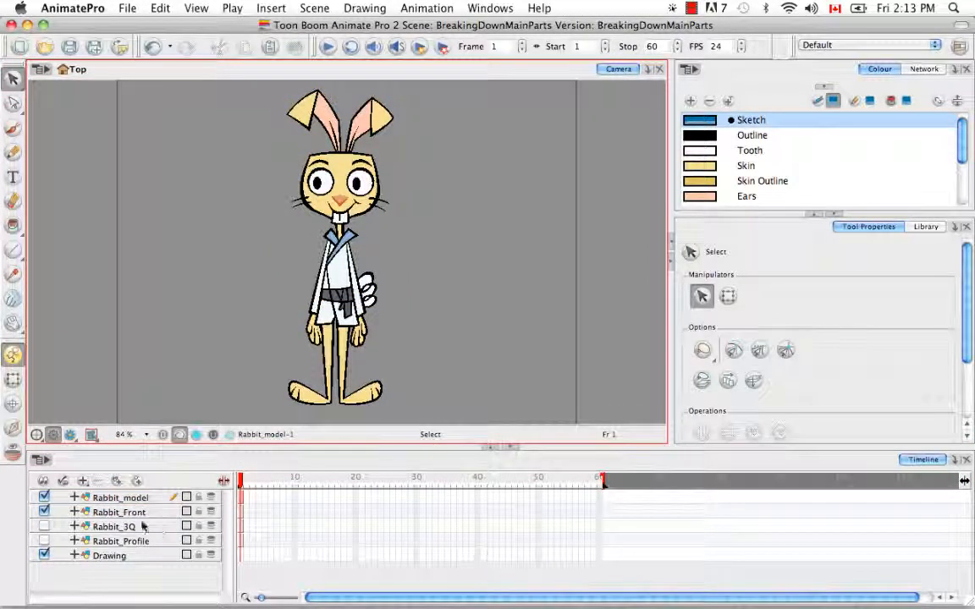
{"action": "left_click", "coordinate": [45, 512]}
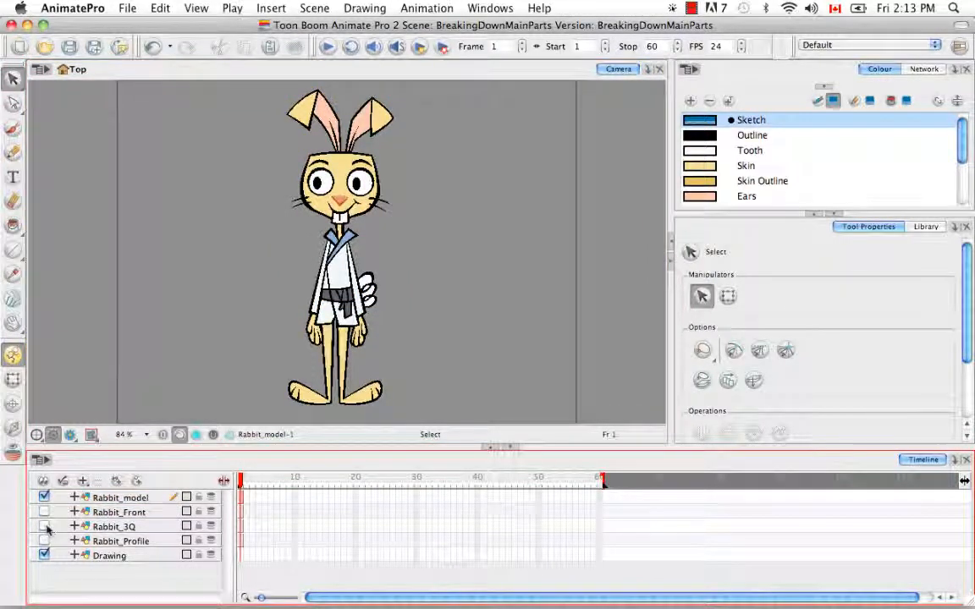
Step: Show Rabbit_3Q, move all its artwork to frame 2 of Rabbit_model, and hide the Rabbit_3Q layer again
{"action": "left_click", "coordinate": [45, 526]}
{"action": "left_click", "coordinate": [241, 528]}
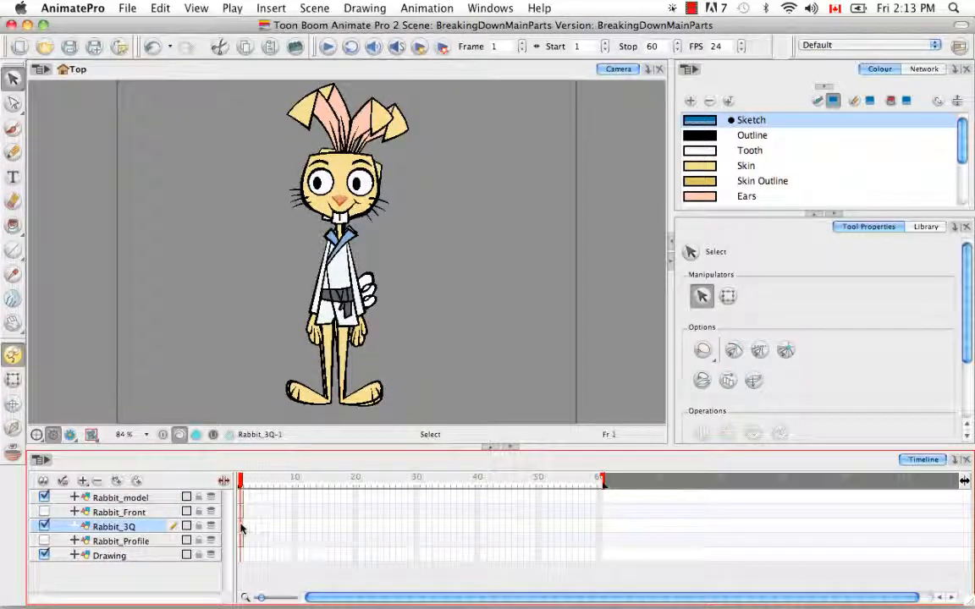
{"action": "left_click", "coordinate": [408, 116]}
{"action": "key", "text": "super+a"}
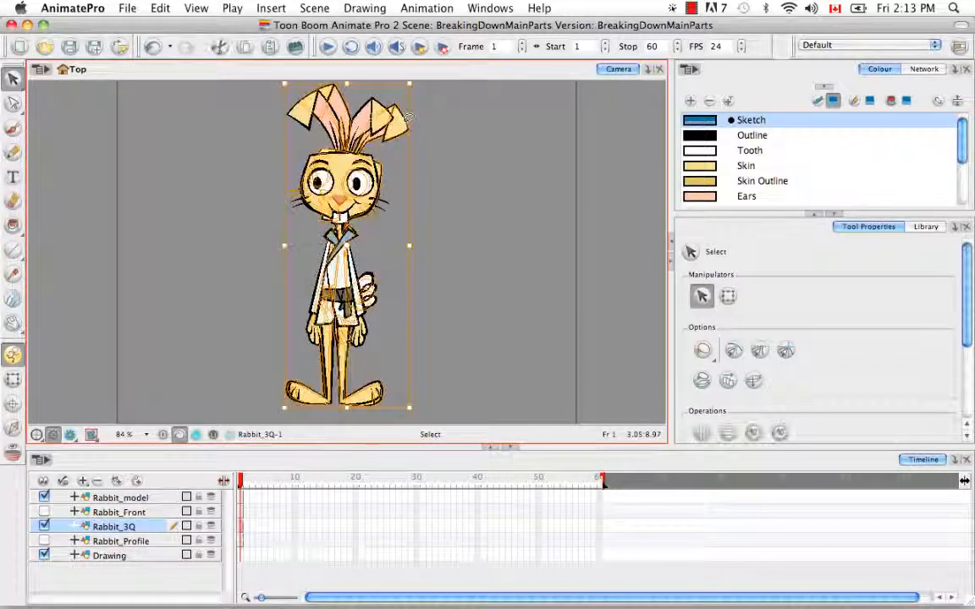
{"action": "key", "text": "super+x"}
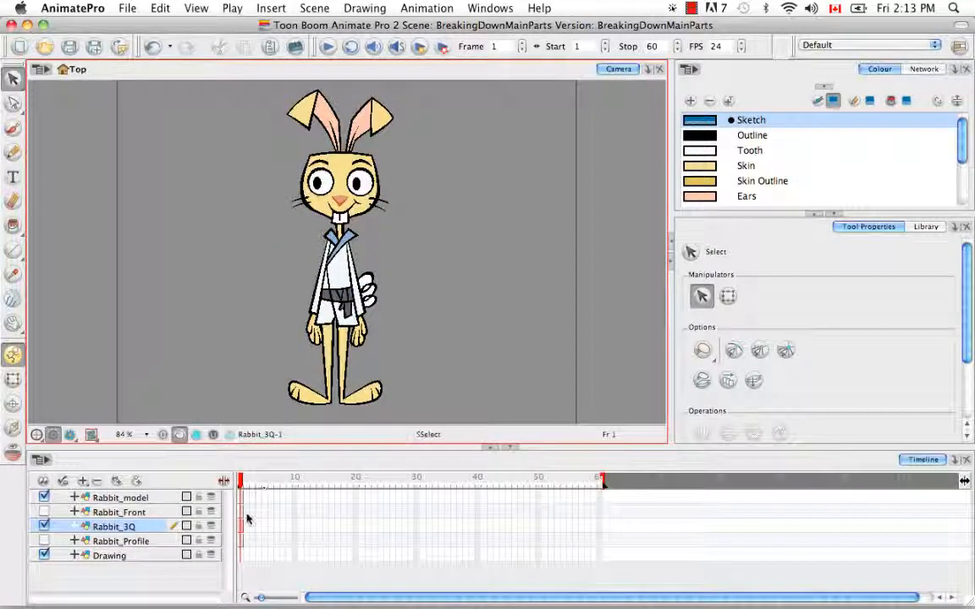
{"action": "left_click", "coordinate": [247, 499]}
{"action": "key", "text": "super+v"}
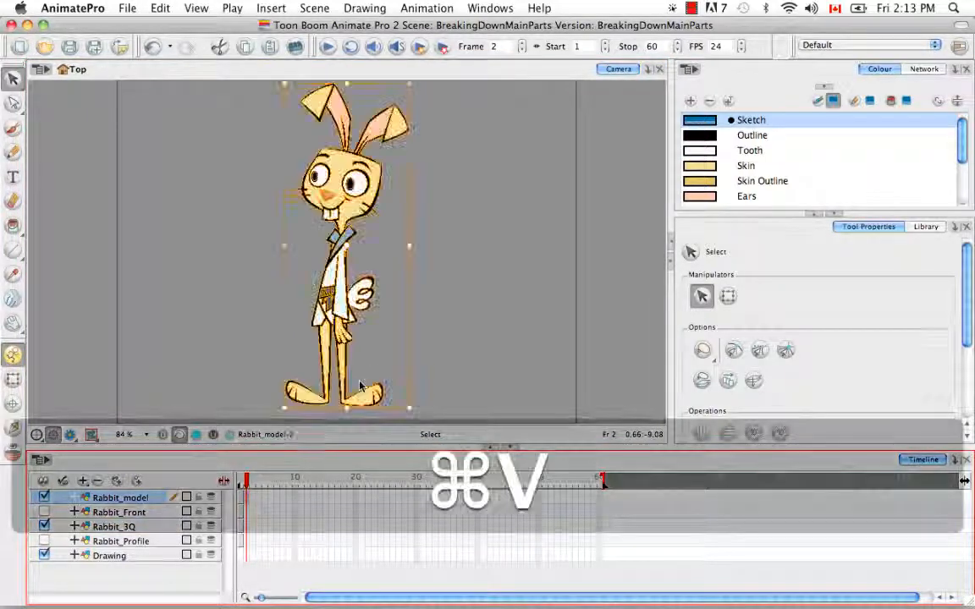
{"action": "left_click", "coordinate": [43, 527]}
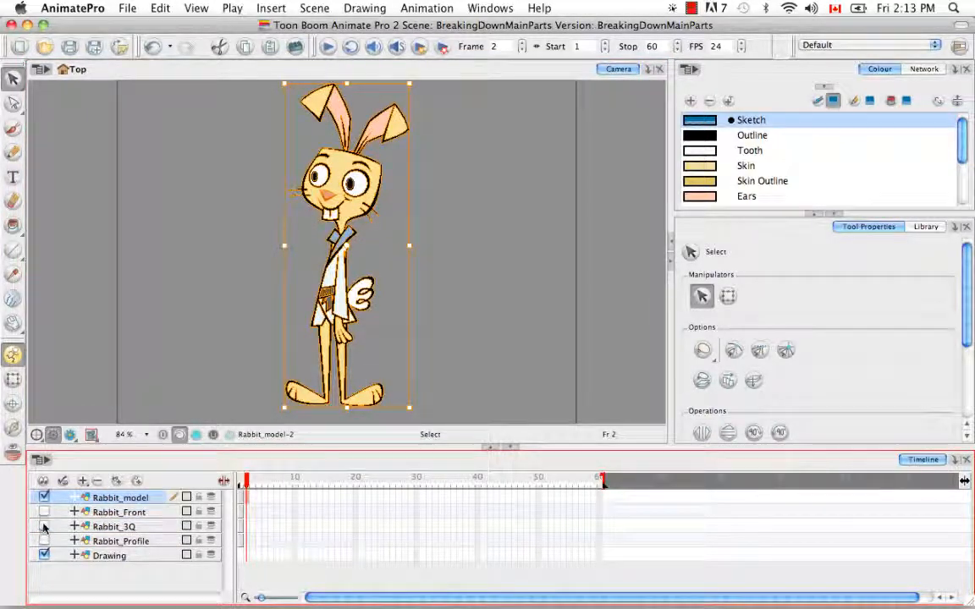
Step: Show Rabbit_Profile and move its profile-view artwork to frame 3 of the Rabbit_model layer
{"action": "left_click", "coordinate": [241, 540]}
{"action": "left_click", "coordinate": [348, 104]}
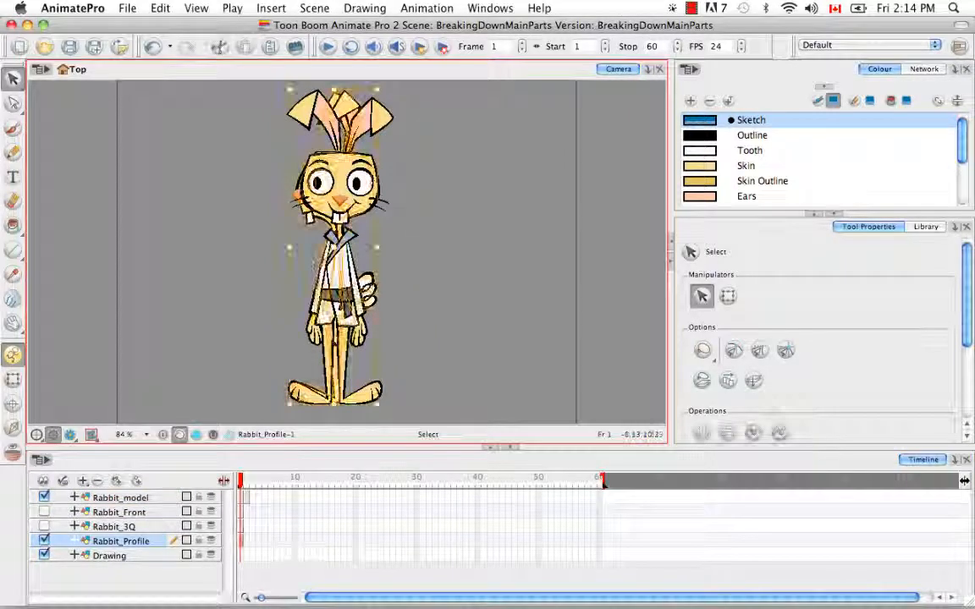
{"action": "key", "text": "super+x"}
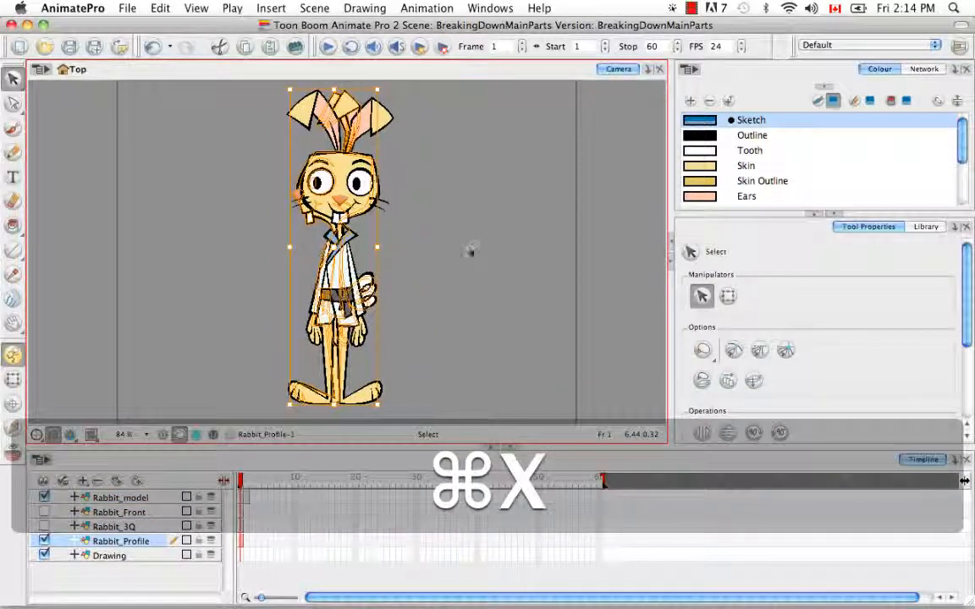
{"action": "left_click", "coordinate": [253, 498]}
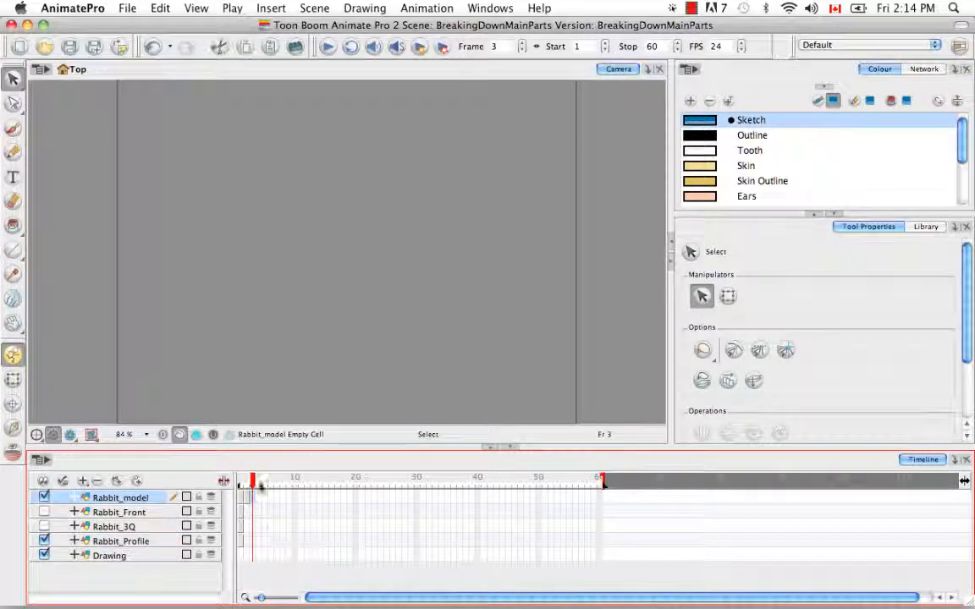
{"action": "key", "text": "super+v"}
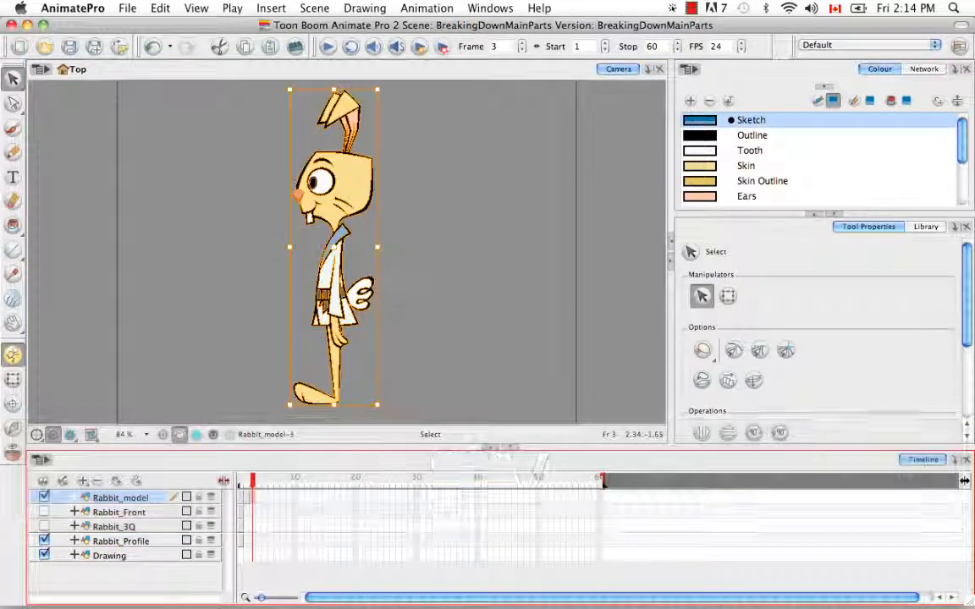
{"action": "left_click", "coordinate": [405, 278]}
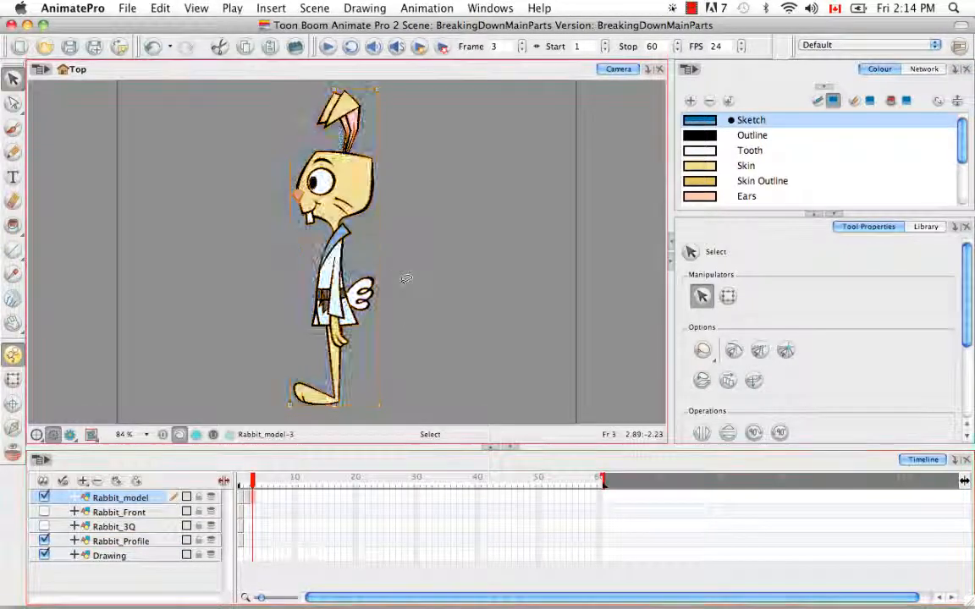
Step: Delete the Rabbit_Front, Rabbit_3Q and Rabbit_Profile layers together with their drawing files and element folders
{"action": "left_click", "coordinate": [110, 512]}
{"action": "left_click", "coordinate": [98, 481]}
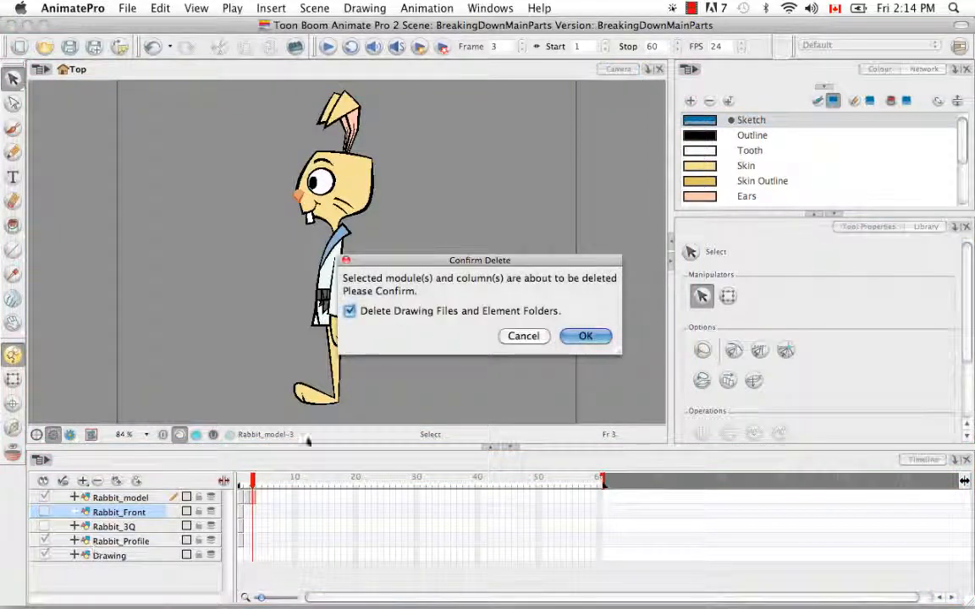
{"action": "left_click", "coordinate": [584, 337]}
{"action": "left_click", "coordinate": [110, 511]}
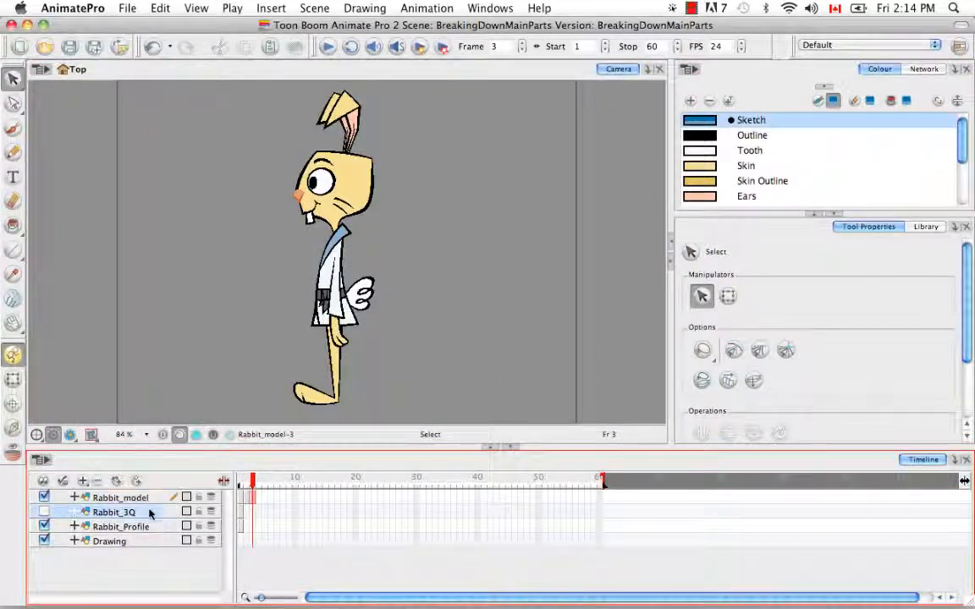
{"action": "left_click", "coordinate": [98, 482]}
{"action": "left_click", "coordinate": [586, 337]}
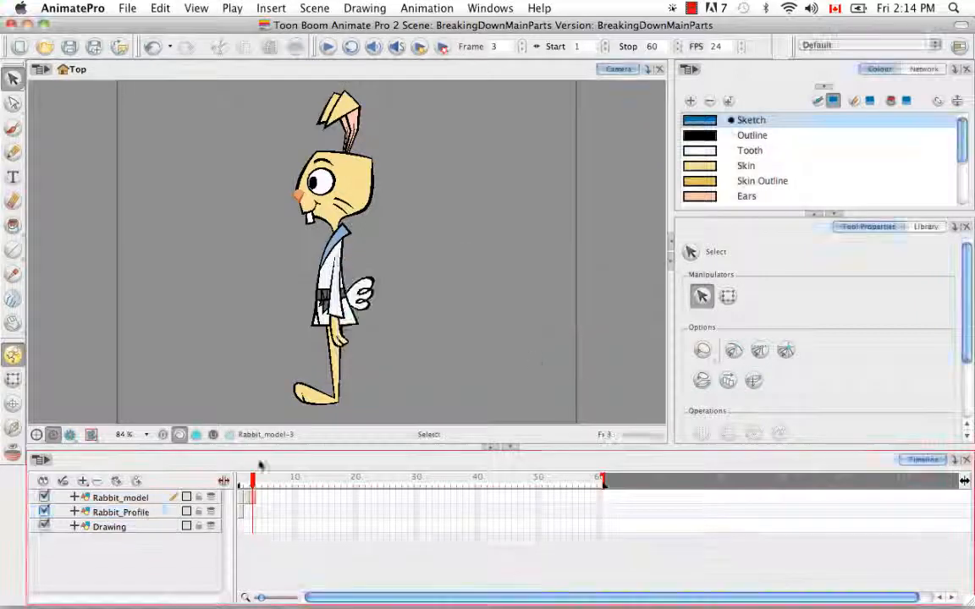
{"action": "left_click", "coordinate": [135, 513]}
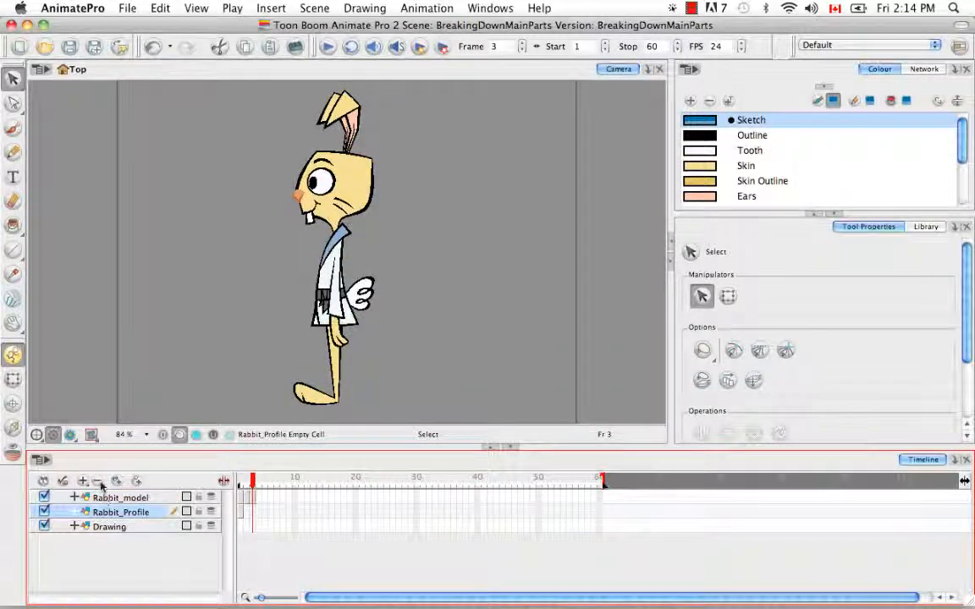
{"action": "left_click", "coordinate": [98, 482]}
{"action": "left_click", "coordinate": [584, 336]}
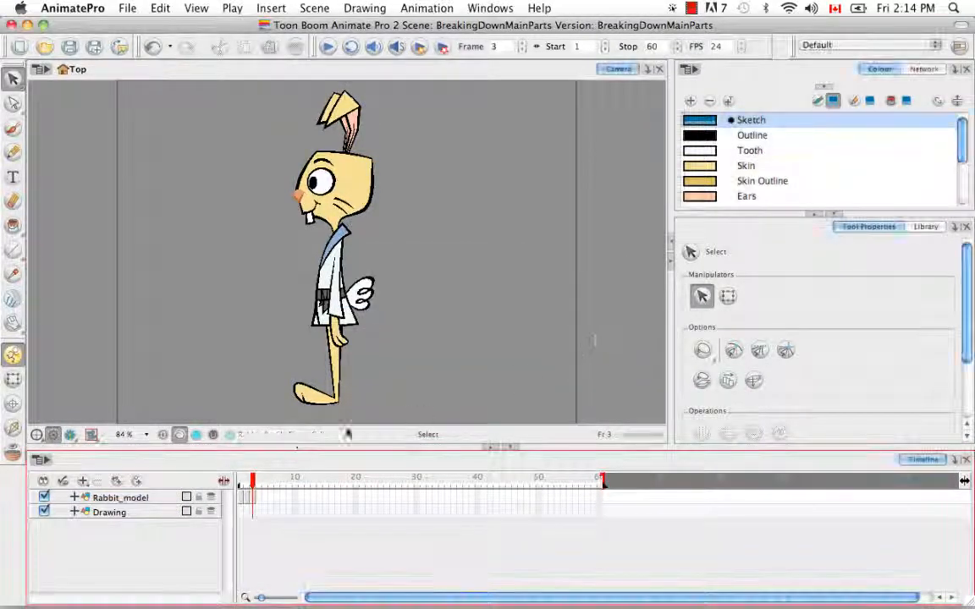
Step: Flip through the rabbit views on the timeline and return to frame 1
{"action": "key", "text": "shift+comma"}
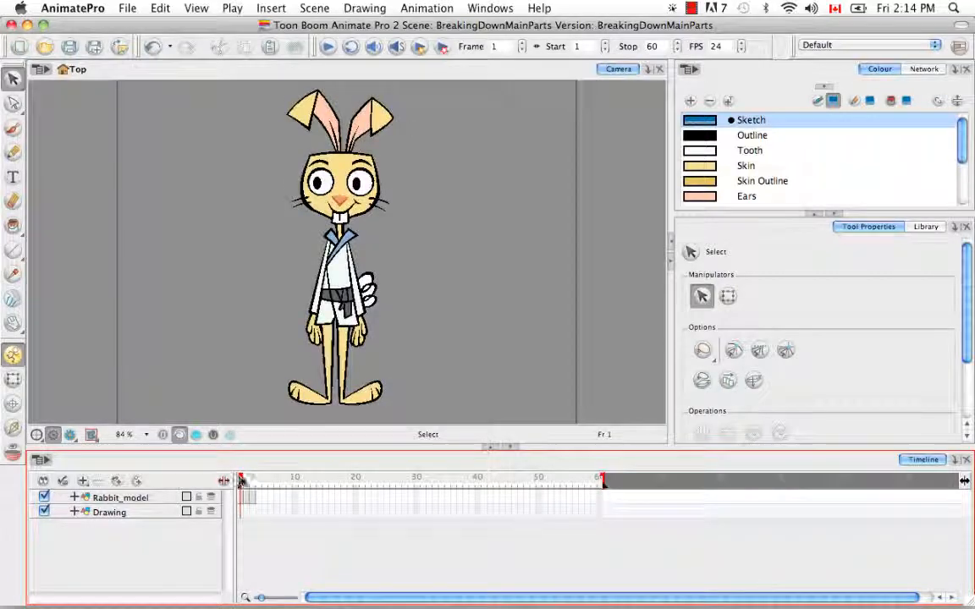
{"action": "key", "text": "shift+period"}
{"action": "key", "text": "shift+comma"}
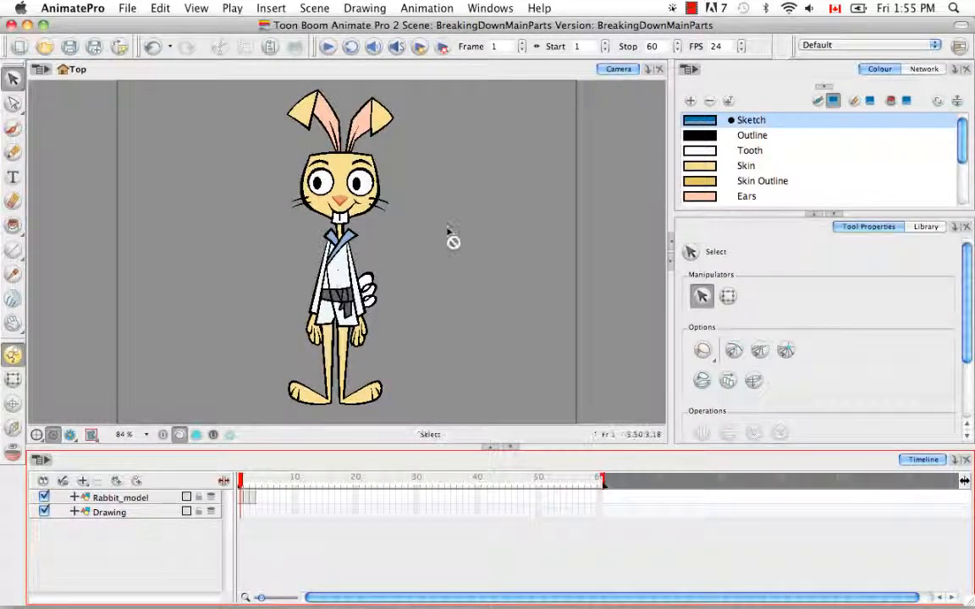
{"action": "left_click", "coordinate": [498, 243]}
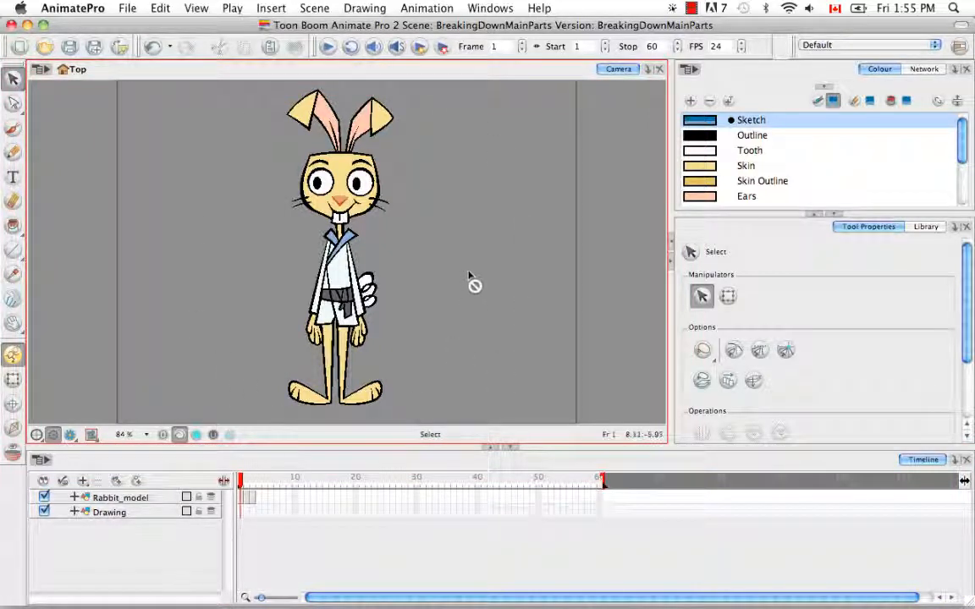
Step: Lasso the front-view rabbit's body from neck to knees with the Cutter tool on frame 1 of Rabbit_model, and display the Cutter's selection mode choices
{"action": "left_click", "coordinate": [14, 87]}
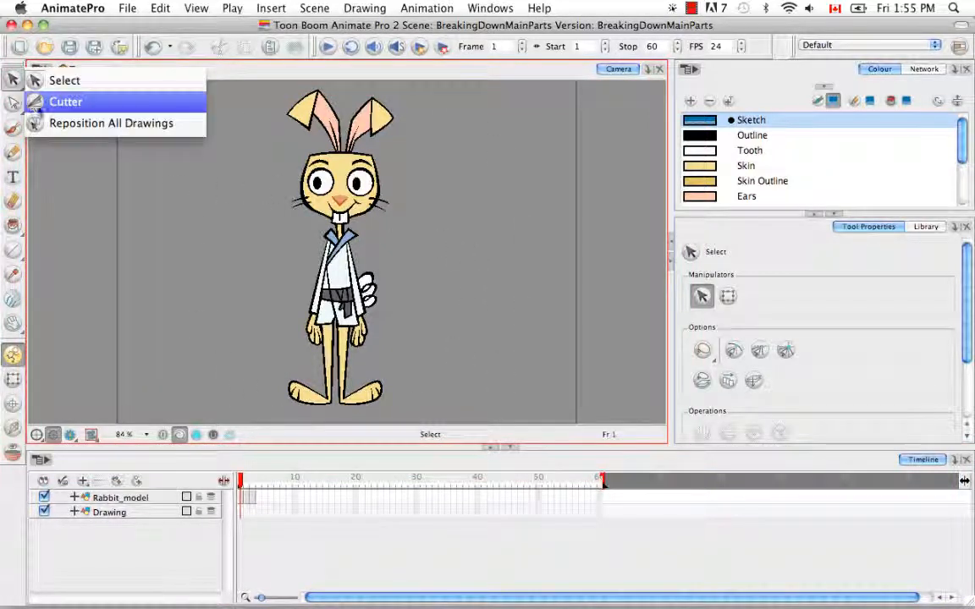
{"action": "left_click", "coordinate": [96, 102]}
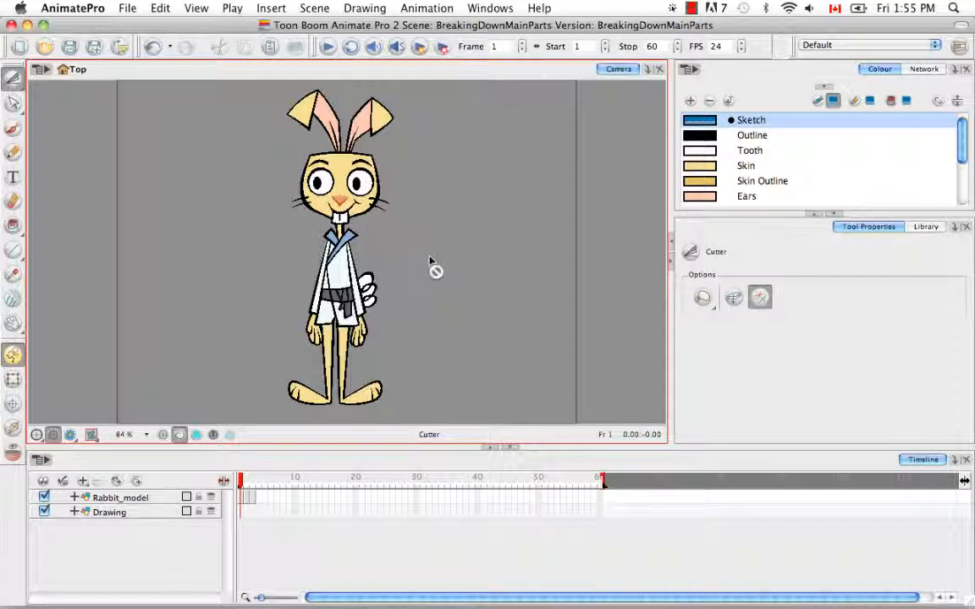
{"action": "left_click", "coordinate": [244, 499]}
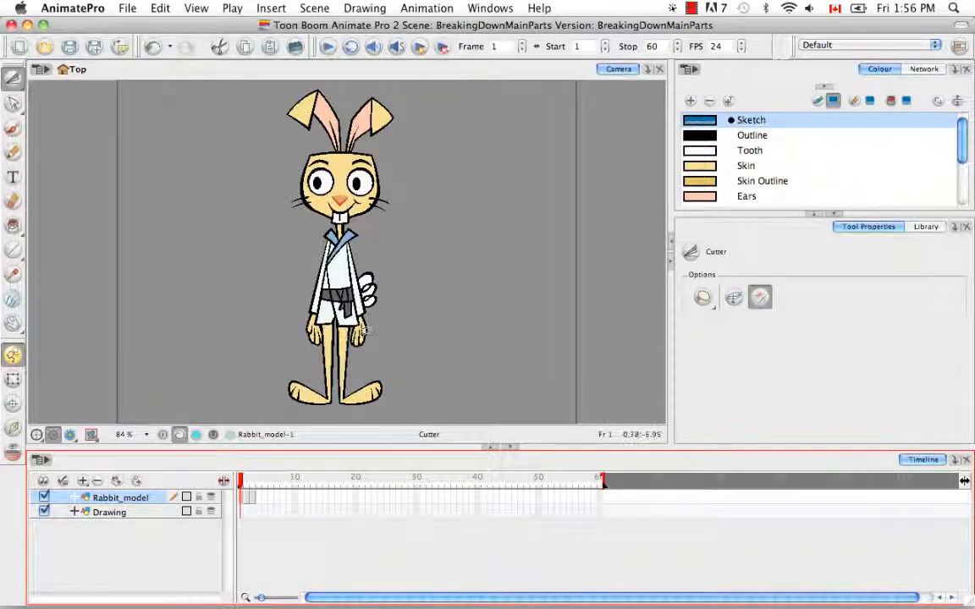
{"action": "left_click_drag", "start_coordinate": [293, 325], "coordinate": [307, 349]}
{"action": "left_click_drag", "start_coordinate": [378, 336], "coordinate": [394, 272]}
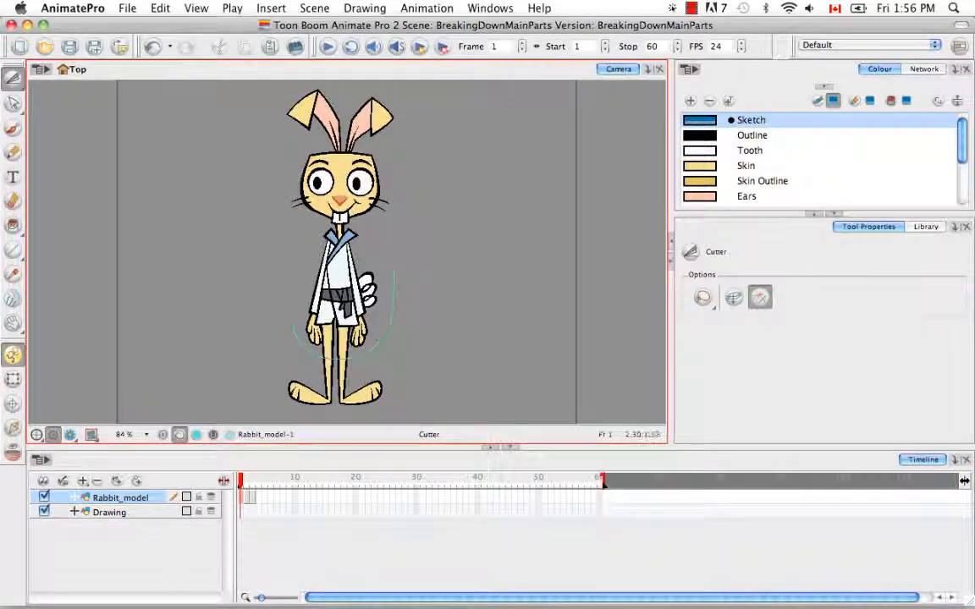
{"action": "left_click_drag", "start_coordinate": [366, 222], "coordinate": [339, 218]}
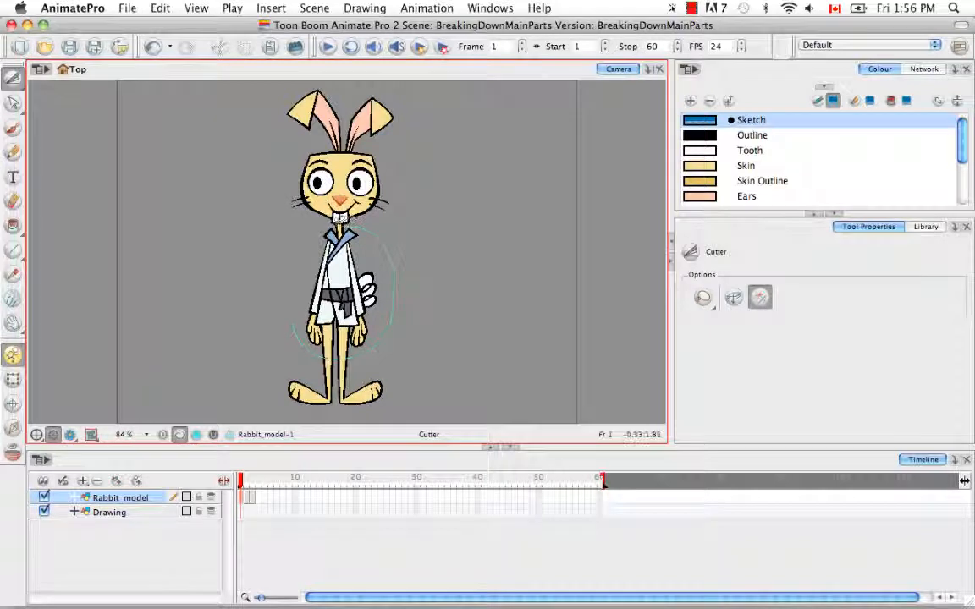
{"action": "mouse_move", "coordinate": [302, 258]}
{"action": "left_mouse_down"}
{"action": "mouse_move", "coordinate": [292, 314]}
{"action": "mouse_move", "coordinate": [318, 351]}
{"action": "left_mouse_up"}
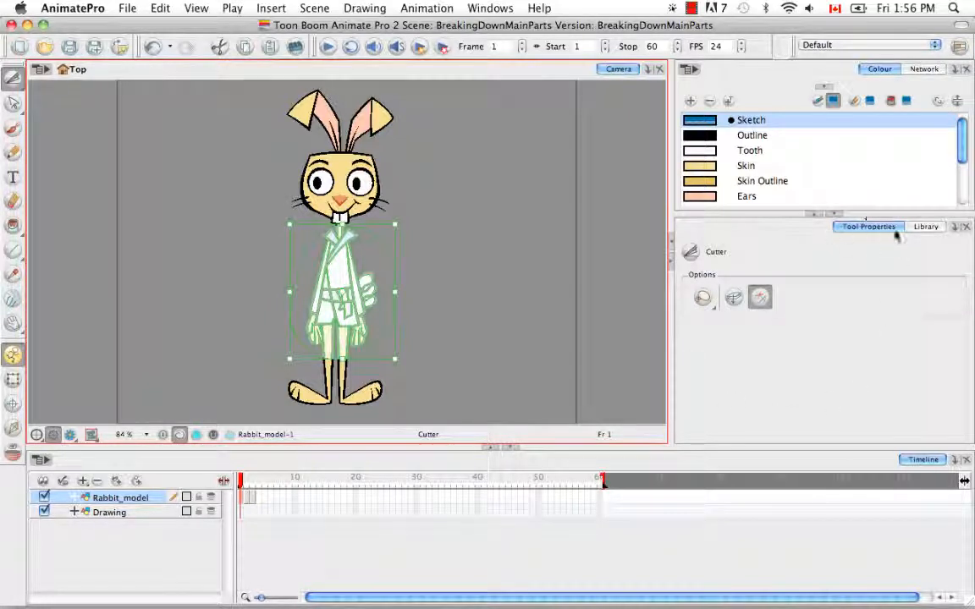
{"action": "left_click", "coordinate": [703, 297]}
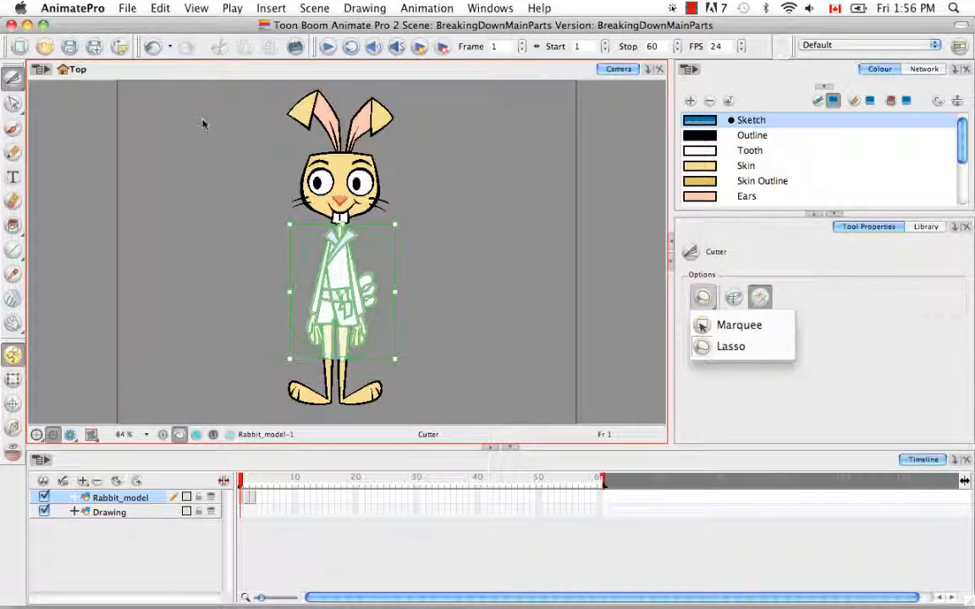
Step: Create a drawing from the selected body artwork on a new layer named kr_body, leaving the source artwork uncut
{"action": "left_click", "coordinate": [158, 9]}
{"action": "left_click", "coordinate": [158, 8]}
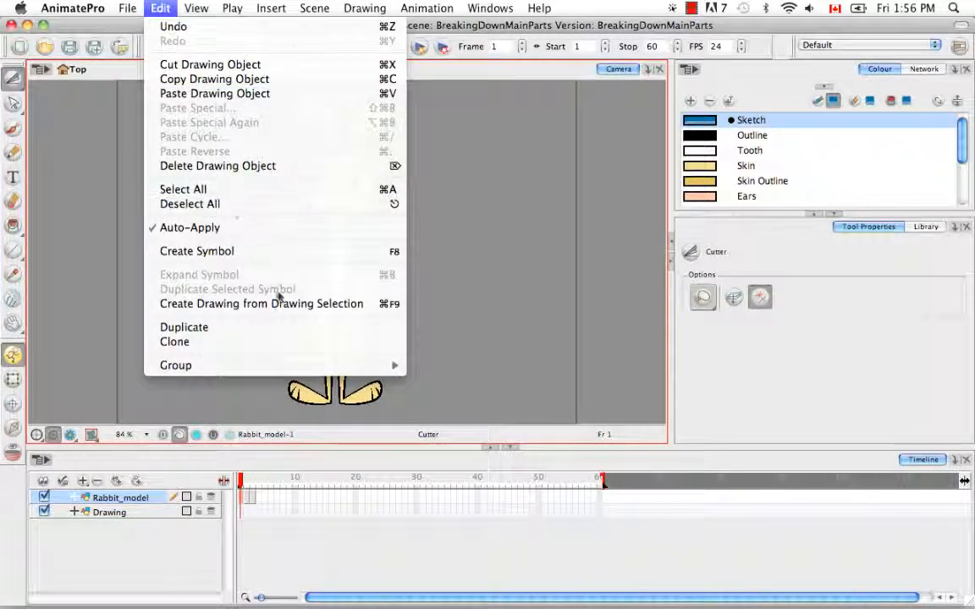
{"action": "left_click", "coordinate": [394, 308]}
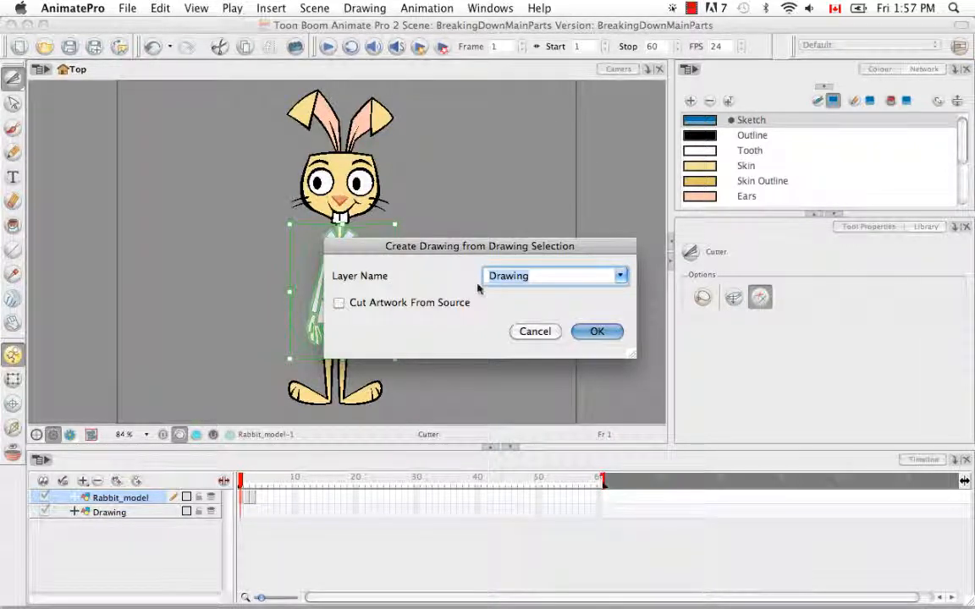
{"action": "left_click", "coordinate": [618, 275]}
{"action": "left_click", "coordinate": [613, 294]}
{"action": "key", "text": "BackSpace"}
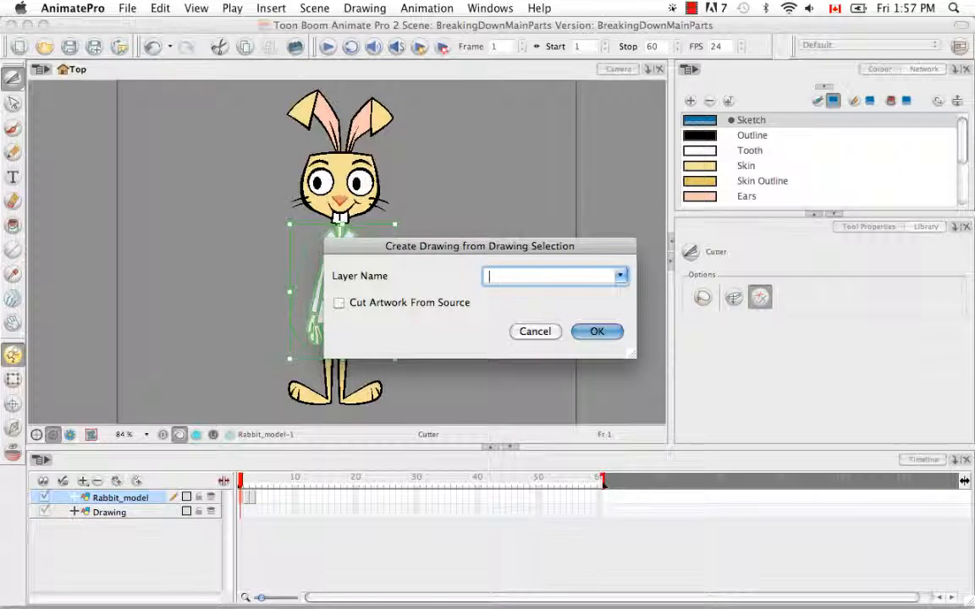
{"action": "type", "text": "kr_"}
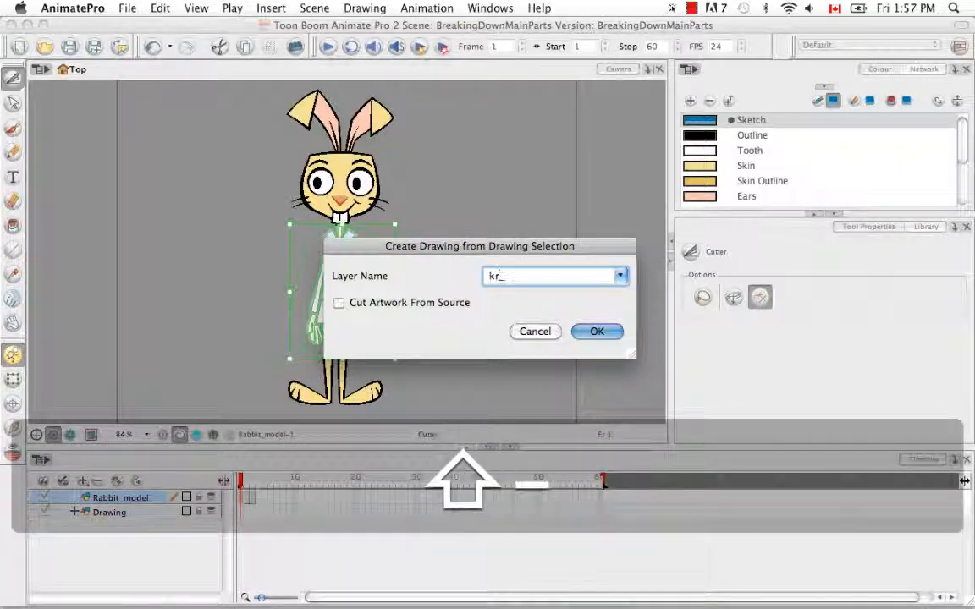
{"action": "type", "text": "body"}
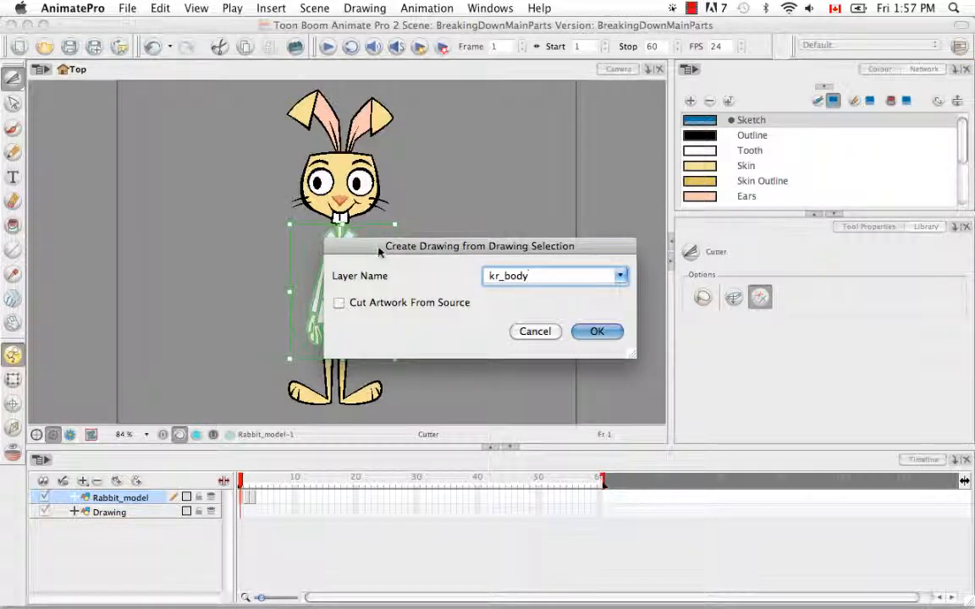
{"action": "mouse_move", "coordinate": [375, 252]}
{"action": "left_mouse_down"}
{"action": "mouse_move", "coordinate": [335, 210]}
{"action": "mouse_move", "coordinate": [463, 191]}
{"action": "mouse_move", "coordinate": [470, 154]}
{"action": "left_mouse_up"}
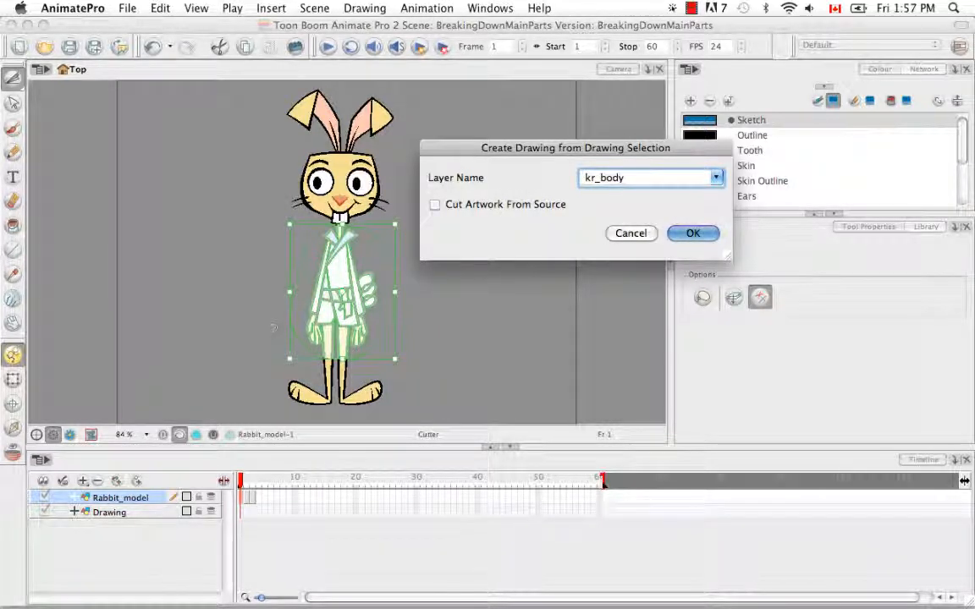
{"action": "left_click", "coordinate": [692, 233]}
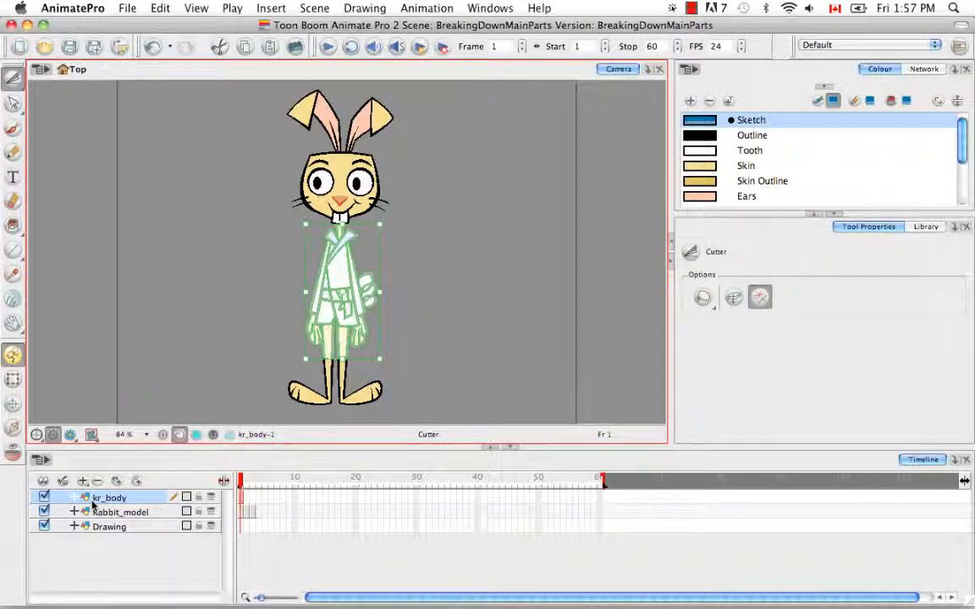
Step: Hide Rabbit_model to inspect the extracted body on kr_body by itself, deselect the artwork and show Rabbit_model again
{"action": "left_click", "coordinate": [44, 511]}
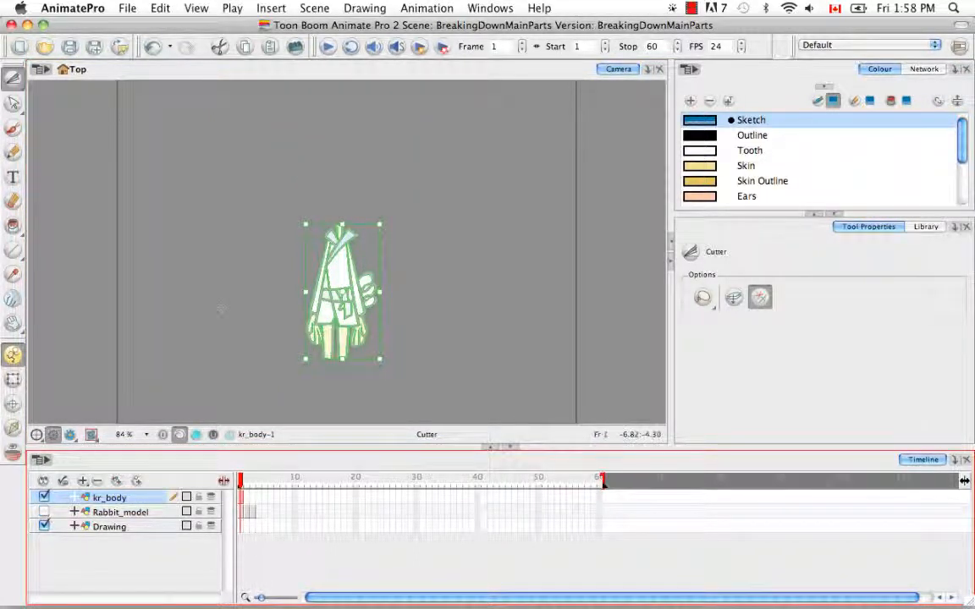
{"action": "left_click", "coordinate": [254, 237]}
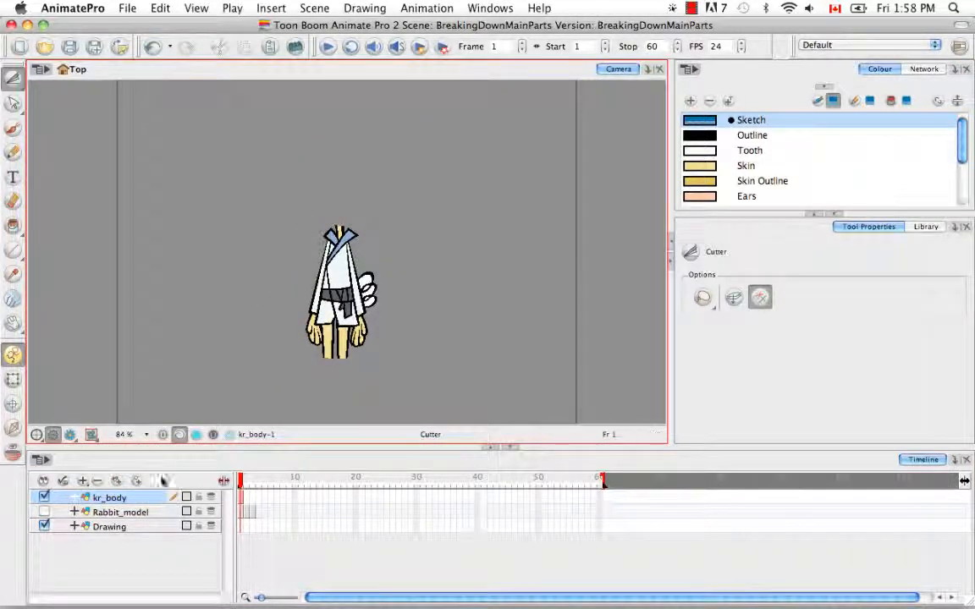
{"action": "left_click", "coordinate": [127, 512]}
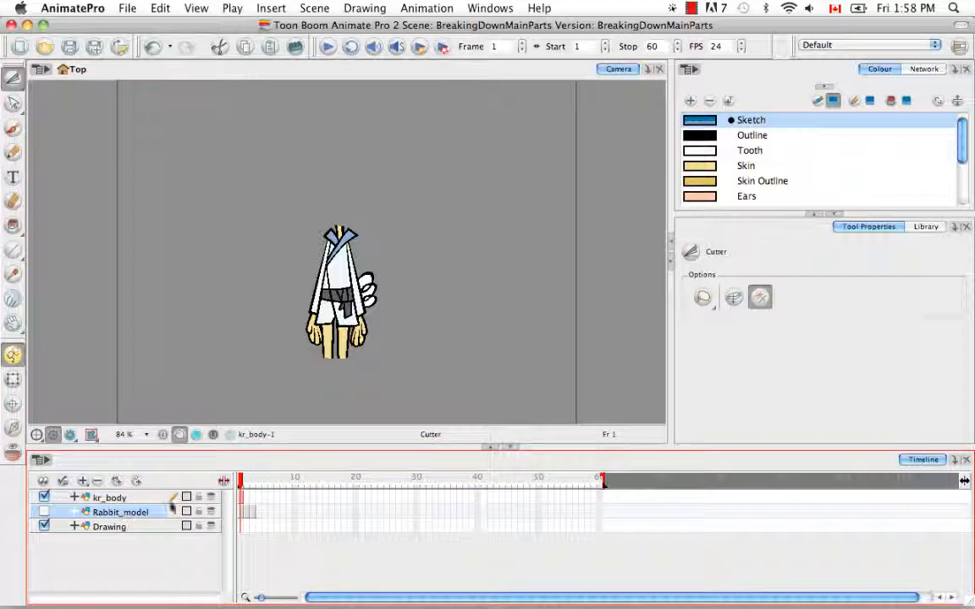
{"action": "left_click", "coordinate": [44, 512]}
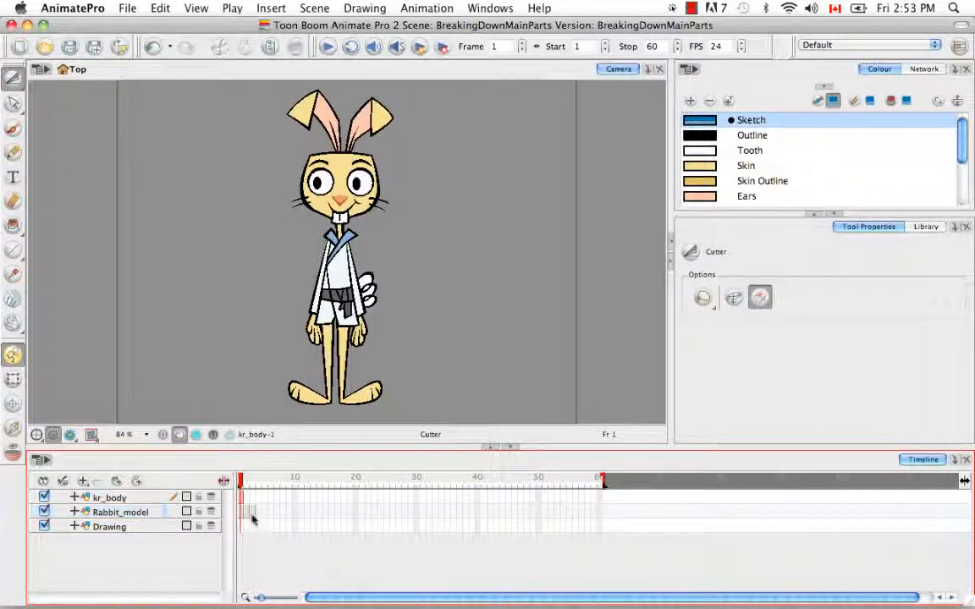
Step: Lasso the front-view rabbit's tail-side leg and foot with the Cutter tool on the Rabbit_model layer
{"action": "left_click", "coordinate": [120, 512]}
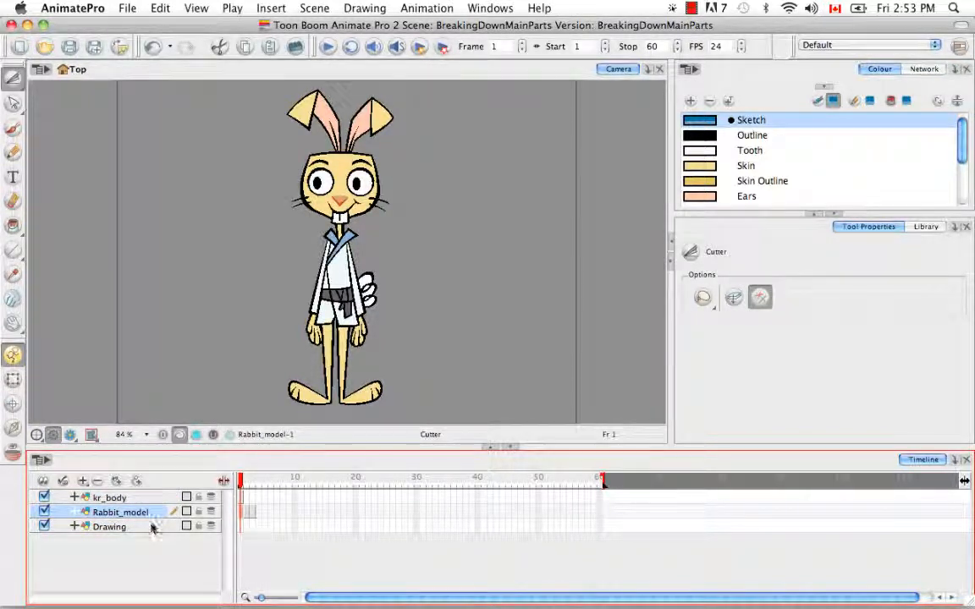
{"action": "key", "text": "space"}
{"action": "left_click_drag", "start_coordinate": [416, 342], "coordinate": [432, 309]}
{"action": "key", "text": "super+equal"}
{"action": "key", "text": "super+equal"}
{"action": "key", "text": "super+equal"}
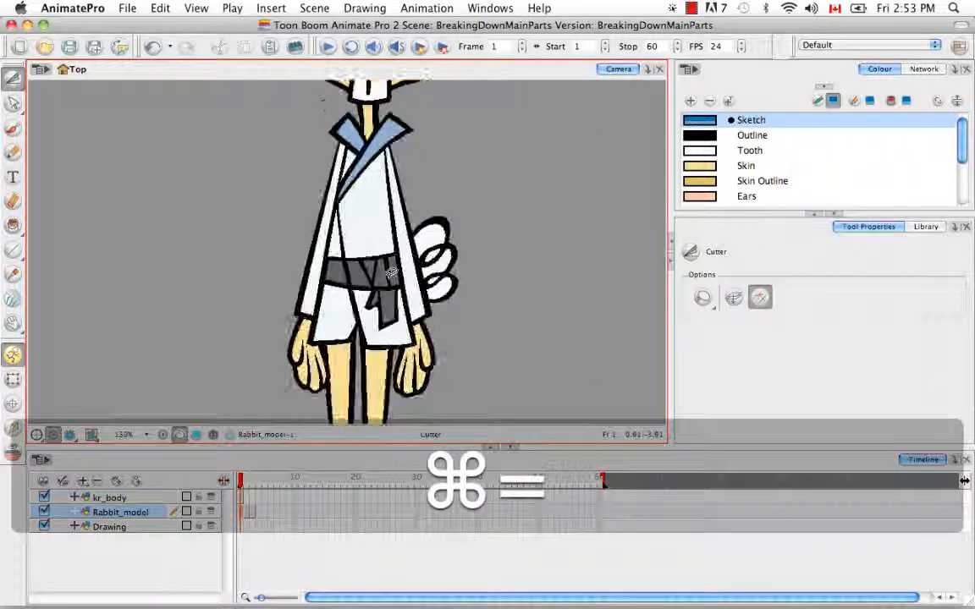
{"action": "key", "text": "space"}
{"action": "left_click_drag", "start_coordinate": [375, 377], "coordinate": [368, 227]}
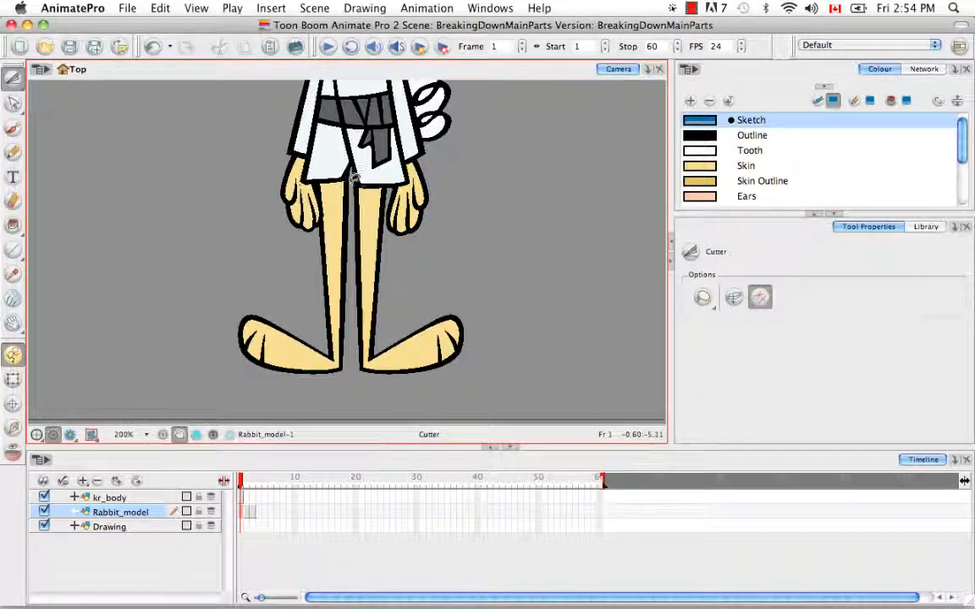
{"action": "mouse_move", "coordinate": [356, 179]}
{"action": "left_mouse_down"}
{"action": "mouse_move", "coordinate": [336, 245]}
{"action": "mouse_move", "coordinate": [359, 357]}
{"action": "mouse_move", "coordinate": [380, 374]}
{"action": "mouse_move", "coordinate": [416, 378]}
{"action": "mouse_move", "coordinate": [341, 314]}
{"action": "mouse_move", "coordinate": [351, 332]}
{"action": "mouse_move", "coordinate": [432, 391]}
{"action": "mouse_move", "coordinate": [491, 344]}
{"action": "mouse_move", "coordinate": [492, 275]}
{"action": "mouse_move", "coordinate": [454, 170]}
{"action": "left_mouse_up"}
{"action": "left_click", "coordinate": [320, 160]}
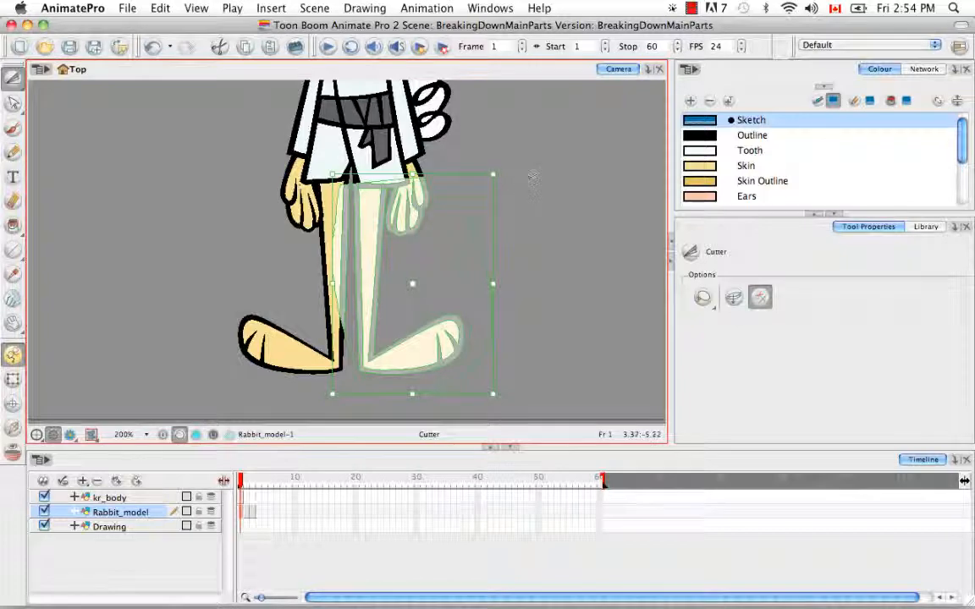
Step: Create a drawing from the selected leg artwork on a new layer named kr_02_leg, without cutting the source artwork
{"action": "key", "text": "super"}
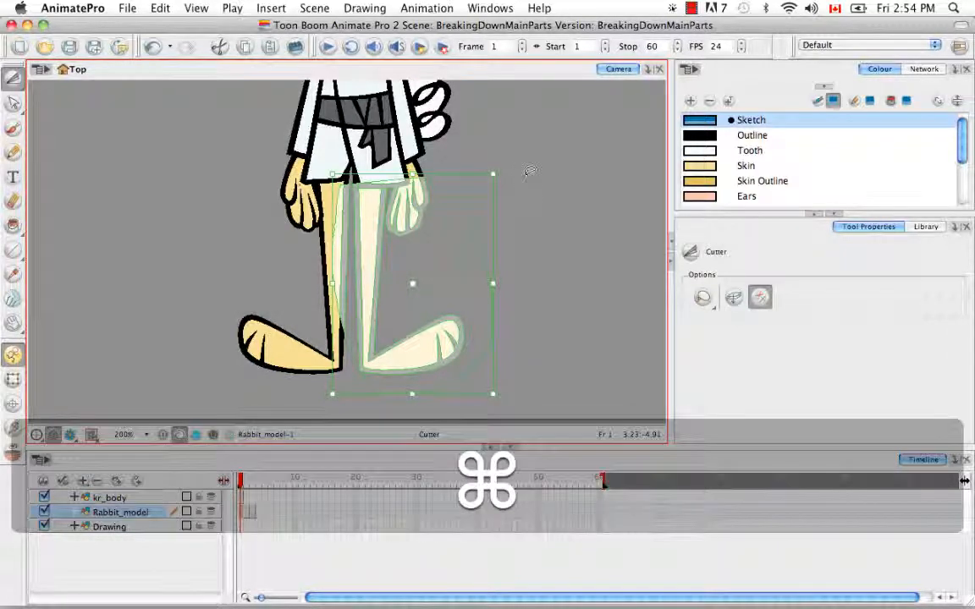
{"action": "key", "text": "super+F9"}
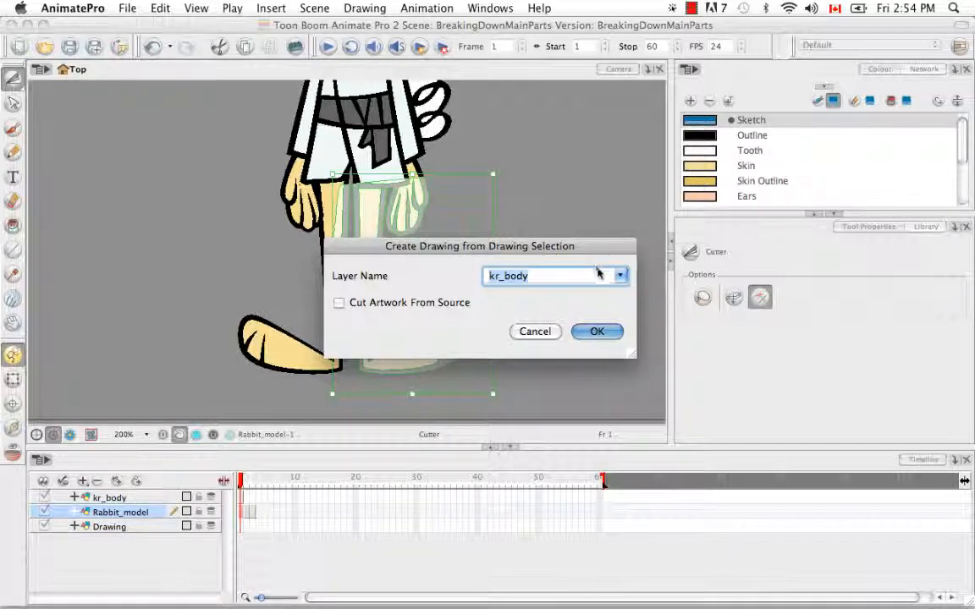
{"action": "left_click", "coordinate": [620, 277]}
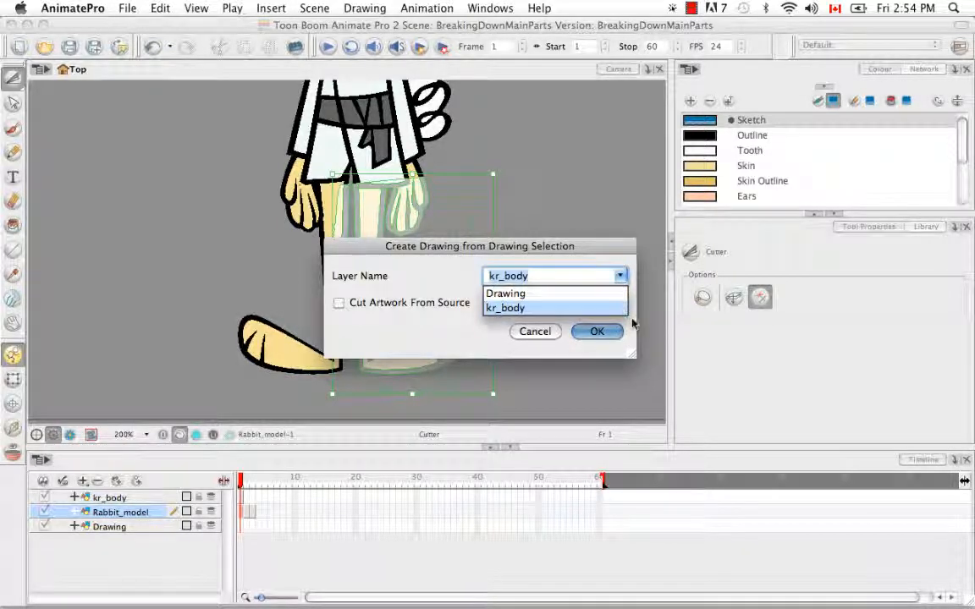
{"action": "left_click", "coordinate": [623, 309]}
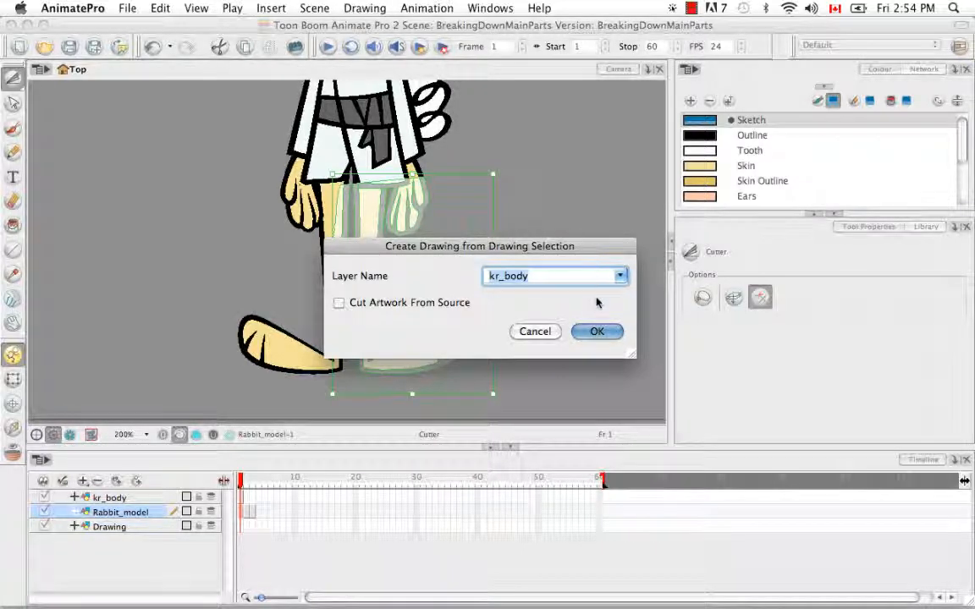
{"action": "key", "text": "BackSpace"}
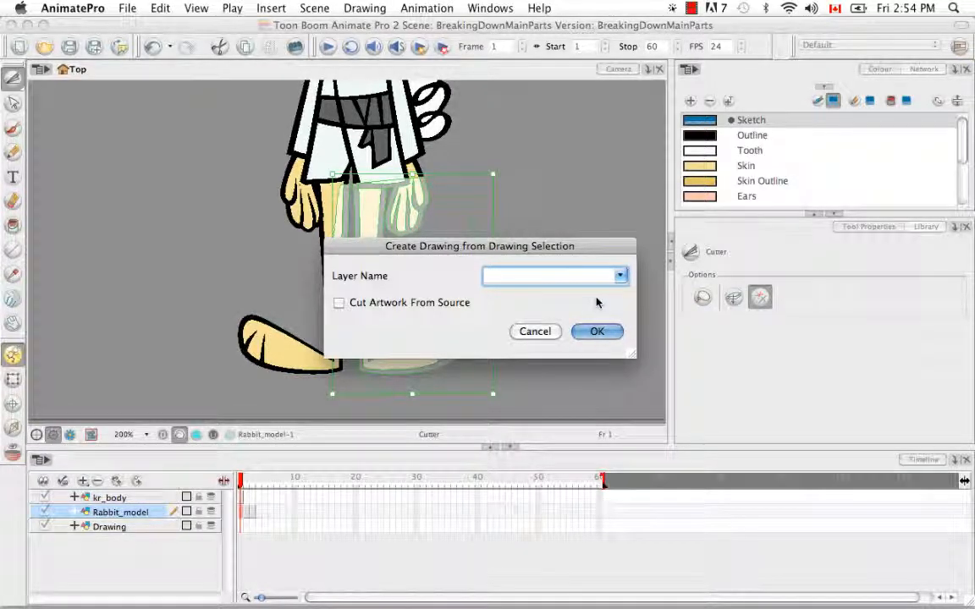
{"action": "type", "text": "kr_"}
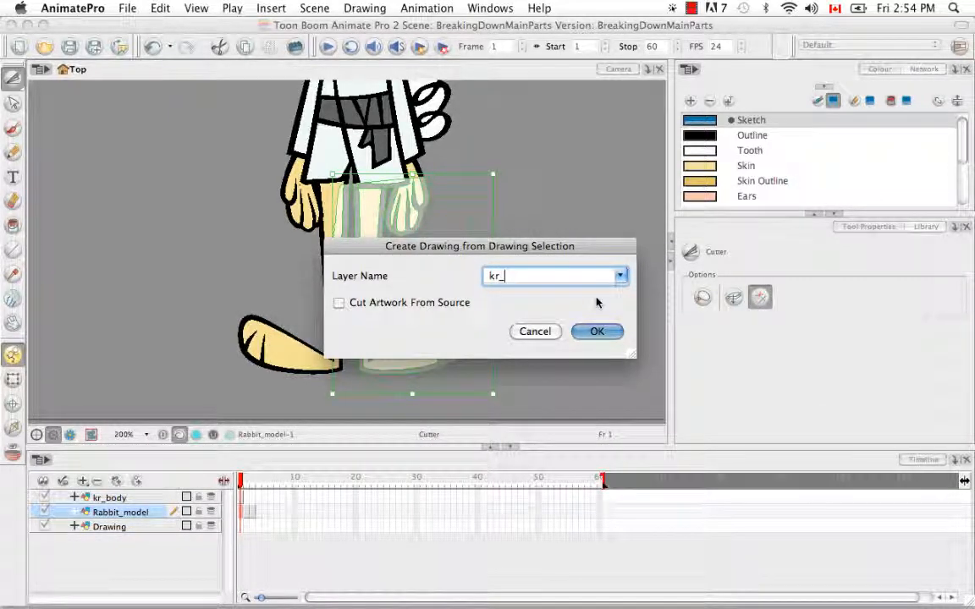
{"action": "type", "text": "02"}
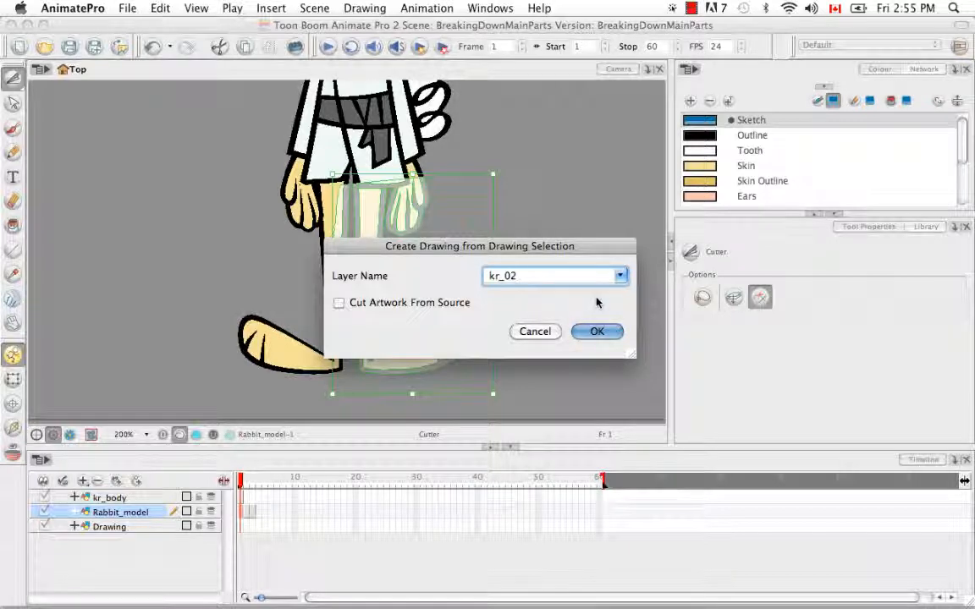
{"action": "type", "text": "_leg"}
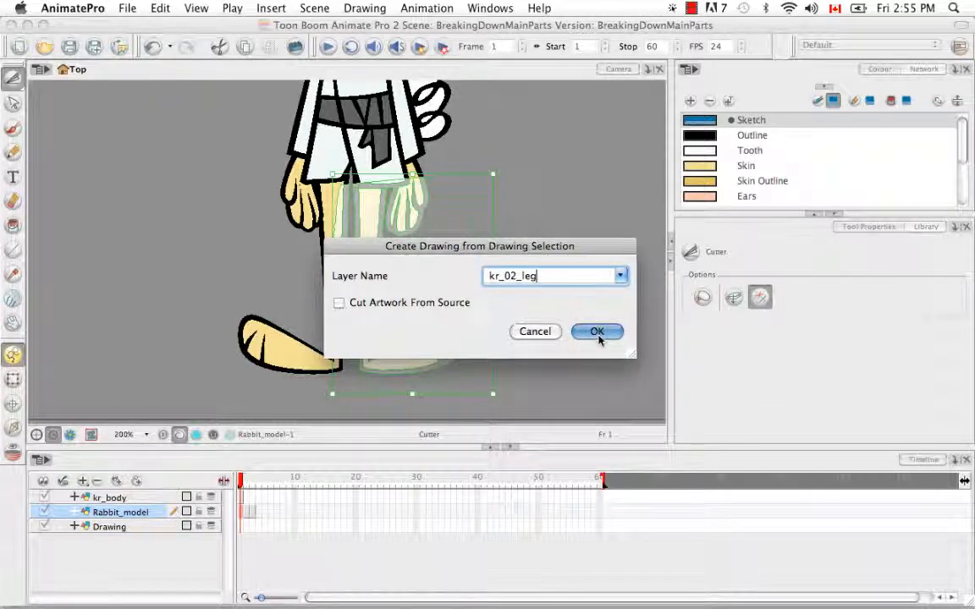
{"action": "left_click", "coordinate": [598, 332]}
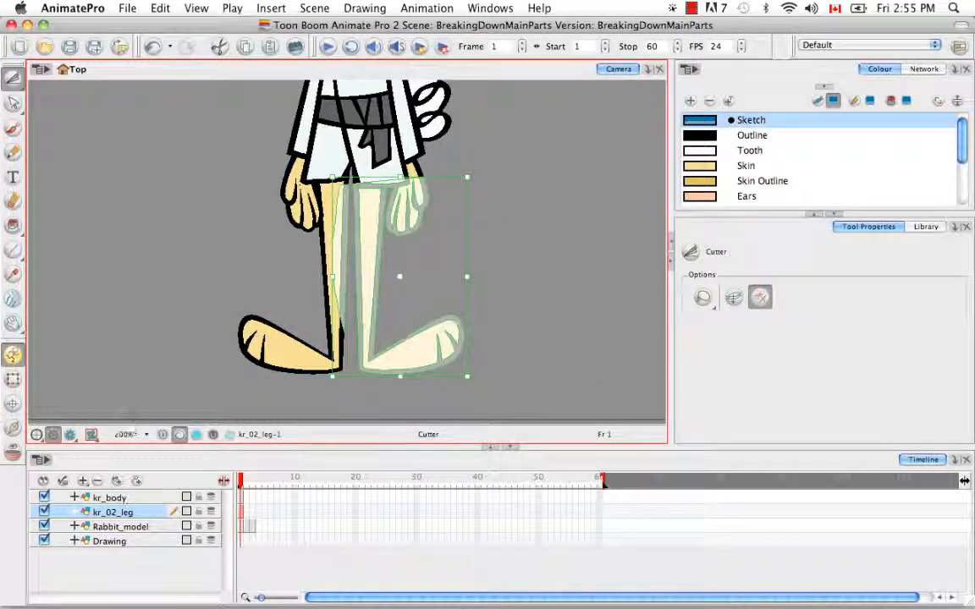
Step: Deselect the leg and toggle the visibility of kr_body, kr_02_leg and Rabbit_model to inspect the extracted parts, then show all layers
{"action": "left_click", "coordinate": [154, 373]}
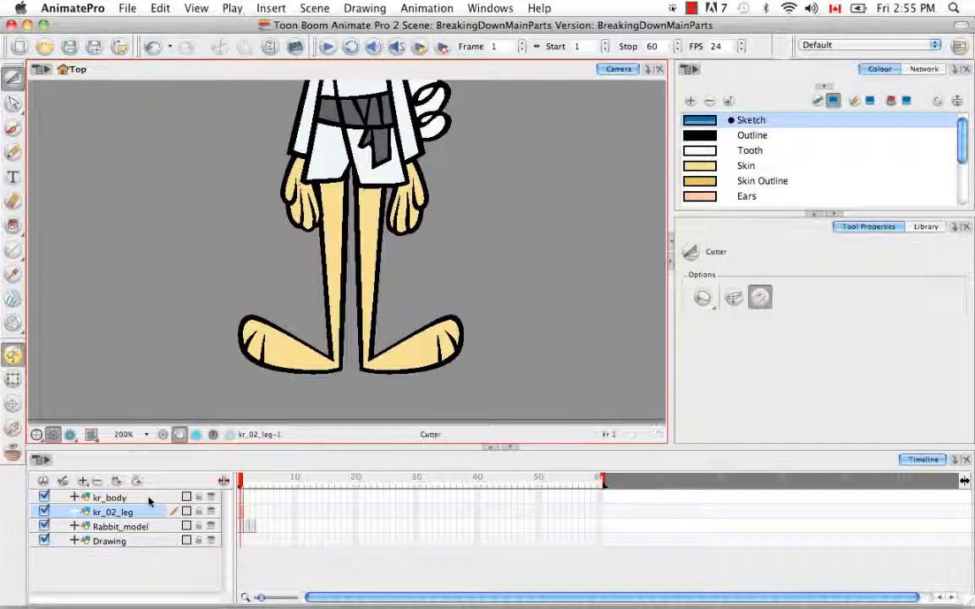
{"action": "left_click", "coordinate": [44, 512]}
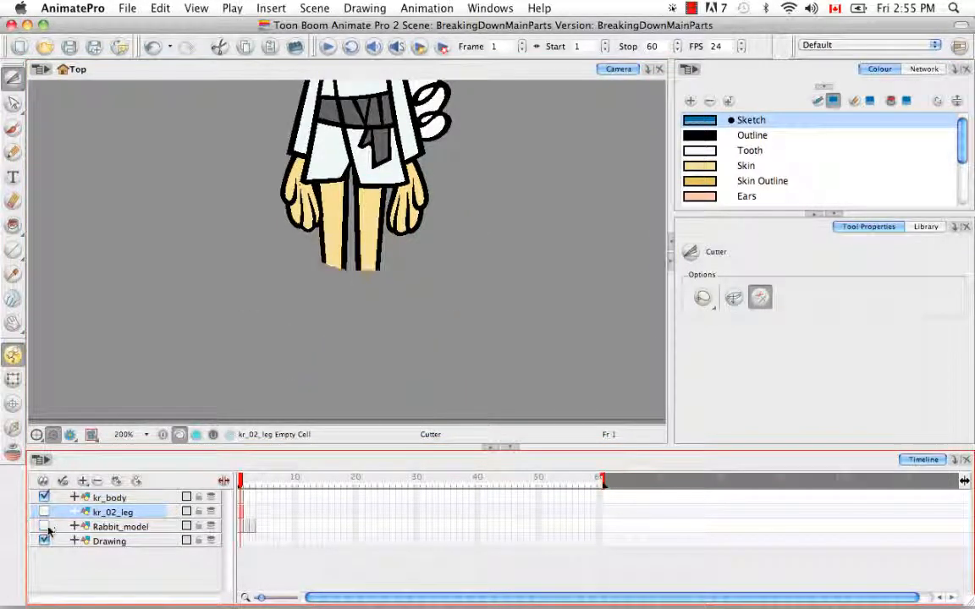
{"action": "left_click", "coordinate": [44, 527]}
{"action": "left_click", "coordinate": [44, 497]}
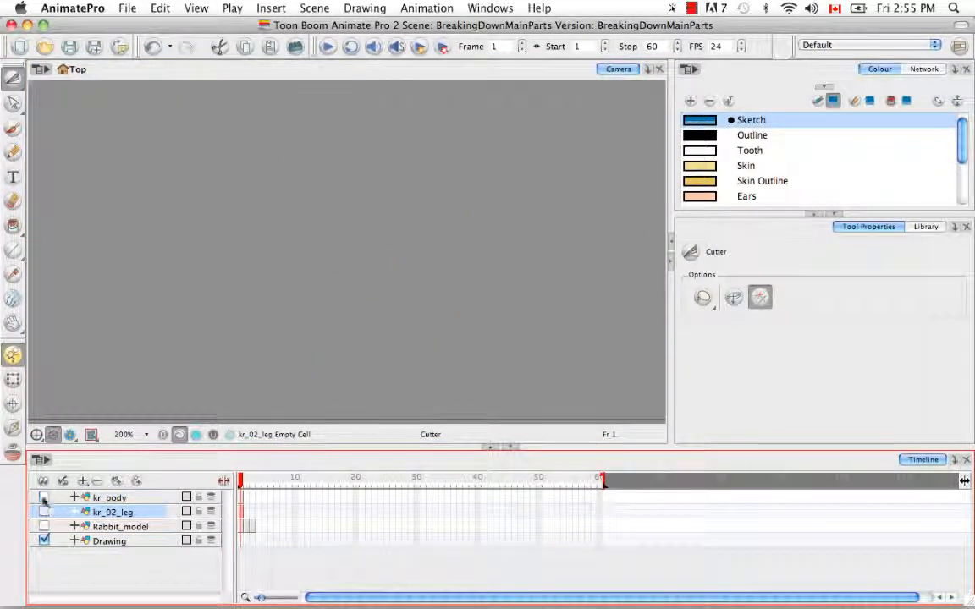
{"action": "left_click", "coordinate": [44, 512]}
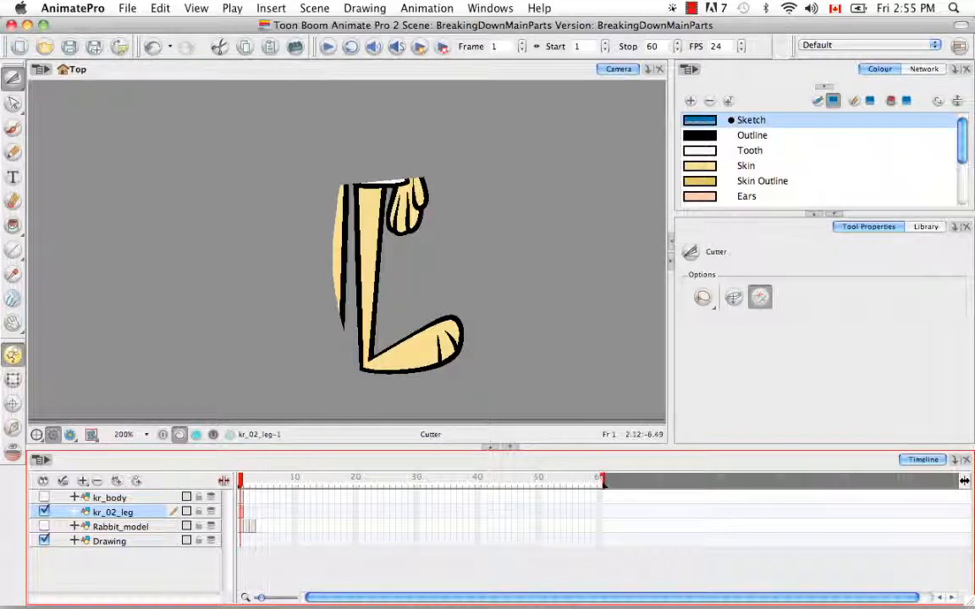
{"action": "left_click", "coordinate": [44, 497]}
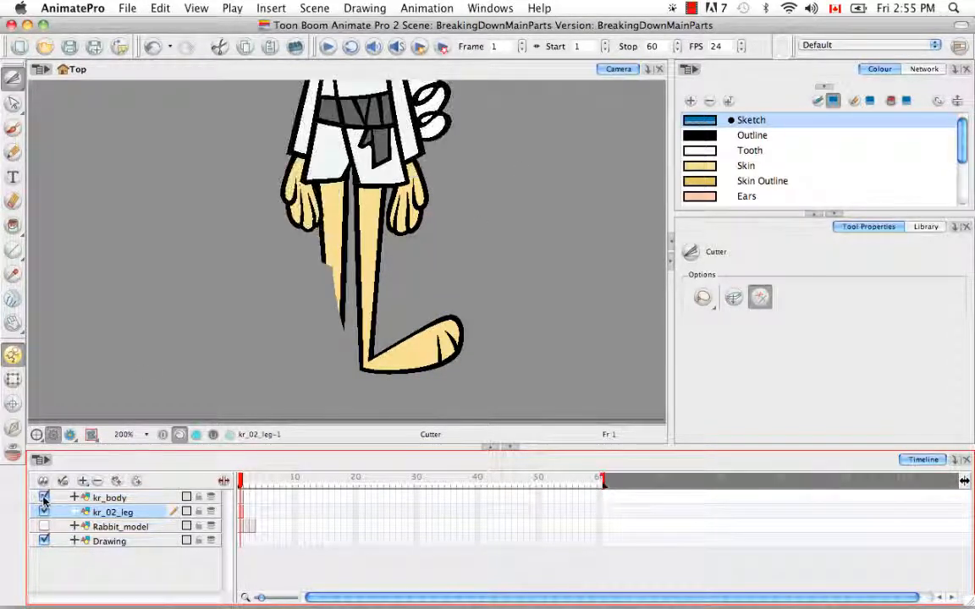
{"action": "left_click", "coordinate": [44, 526]}
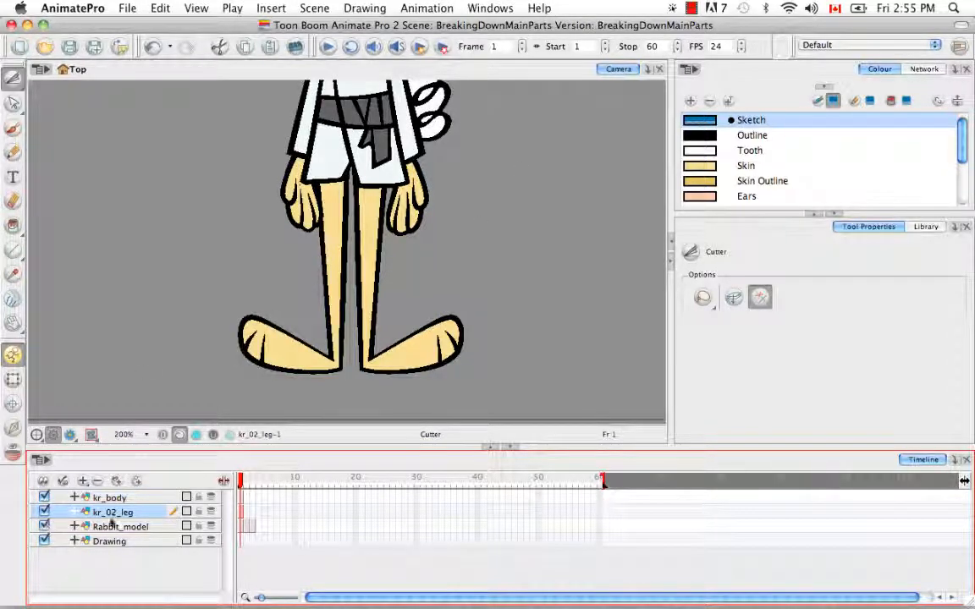
Step: Lasso the front-view rabbit's leg and foot opposite the tail with the Cutter on the Rabbit_model layer, adding the foot to the selection
{"action": "left_click", "coordinate": [119, 527]}
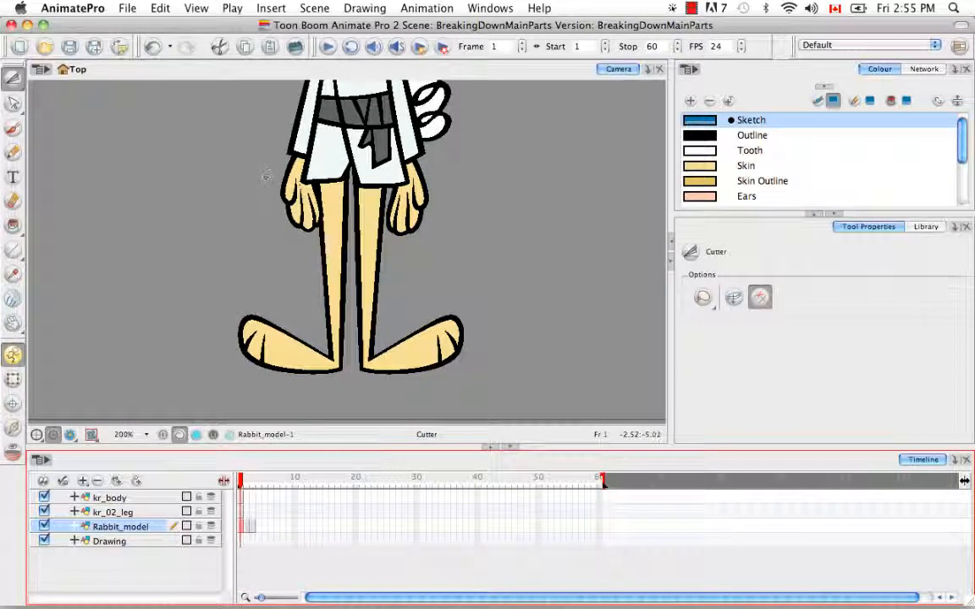
{"action": "left_click", "coordinate": [257, 177]}
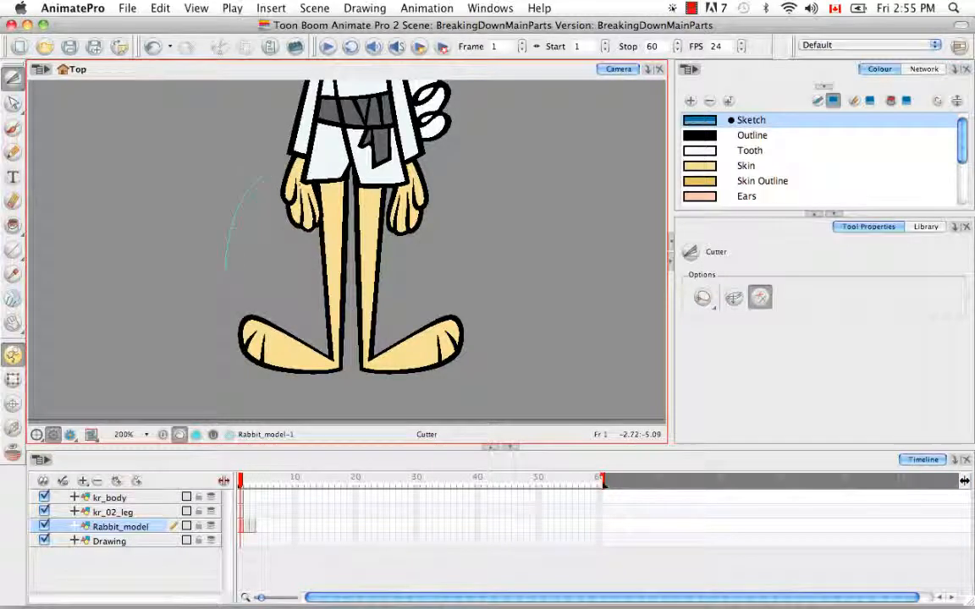
{"action": "mouse_move", "coordinate": [225, 269]}
{"action": "left_mouse_down"}
{"action": "mouse_move", "coordinate": [239, 294]}
{"action": "mouse_move", "coordinate": [324, 348]}
{"action": "mouse_move", "coordinate": [354, 275]}
{"action": "mouse_move", "coordinate": [358, 181]}
{"action": "mouse_move", "coordinate": [322, 145]}
{"action": "left_mouse_up"}
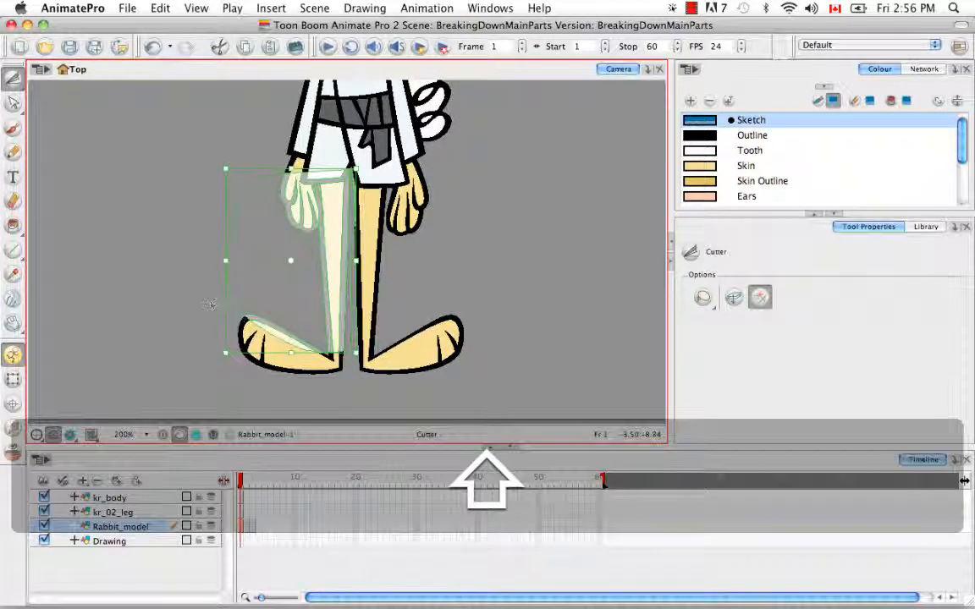
{"action": "mouse_move", "coordinate": [204, 328]}
{"action": "left_mouse_down"}
{"action": "mouse_move", "coordinate": [269, 404]}
{"action": "mouse_move", "coordinate": [342, 378]}
{"action": "mouse_move", "coordinate": [336, 330]}
{"action": "mouse_move", "coordinate": [308, 308]}
{"action": "mouse_move", "coordinate": [204, 278]}
{"action": "mouse_move", "coordinate": [205, 315]}
{"action": "left_mouse_up"}
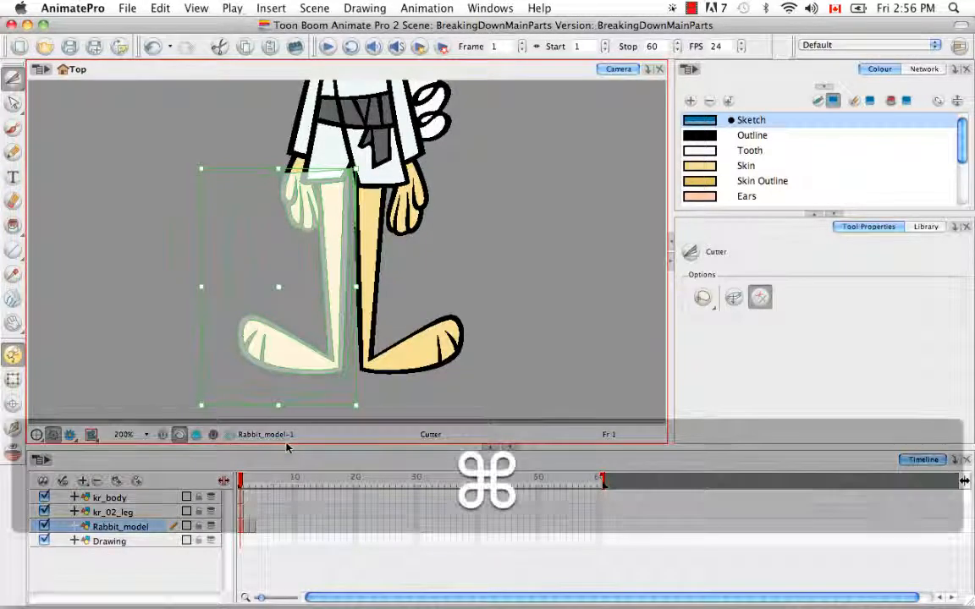
Step: Create a drawing from the selected leg artwork on a new layer named kr_01_leg, without cutting the source artwork
{"action": "key", "text": "super+F9"}
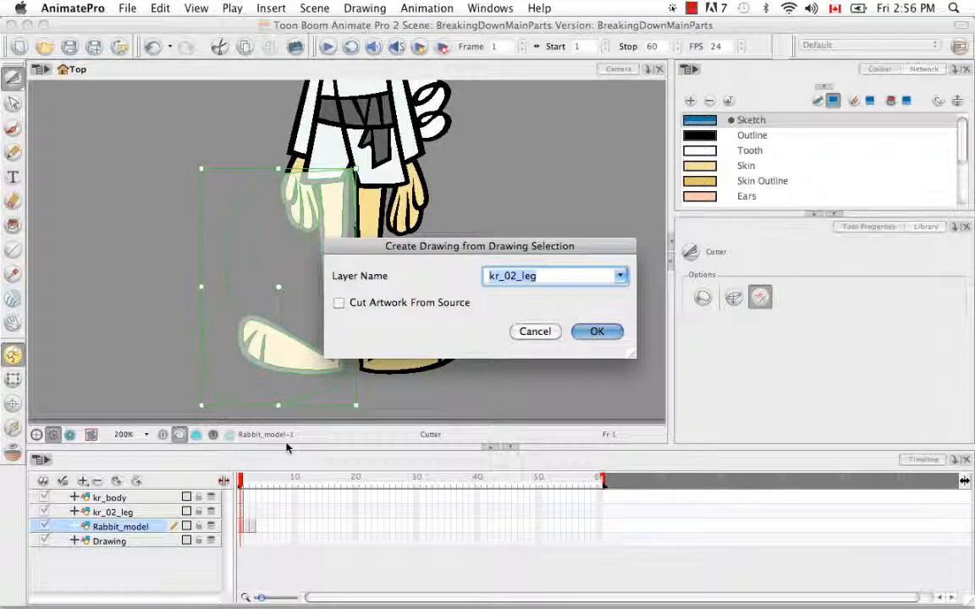
{"action": "key", "text": "Right"}
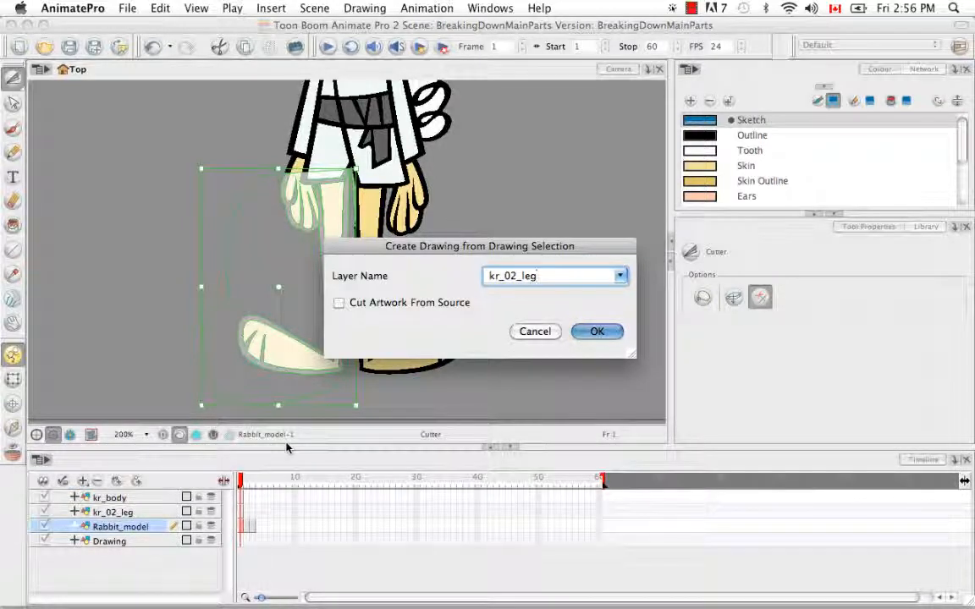
{"action": "key", "text": "BackSpace"}
{"action": "key", "text": "BackSpace"}
{"action": "key", "text": "BackSpace"}
{"action": "key", "text": "BackSpace"}
{"action": "key", "text": "BackSpace"}
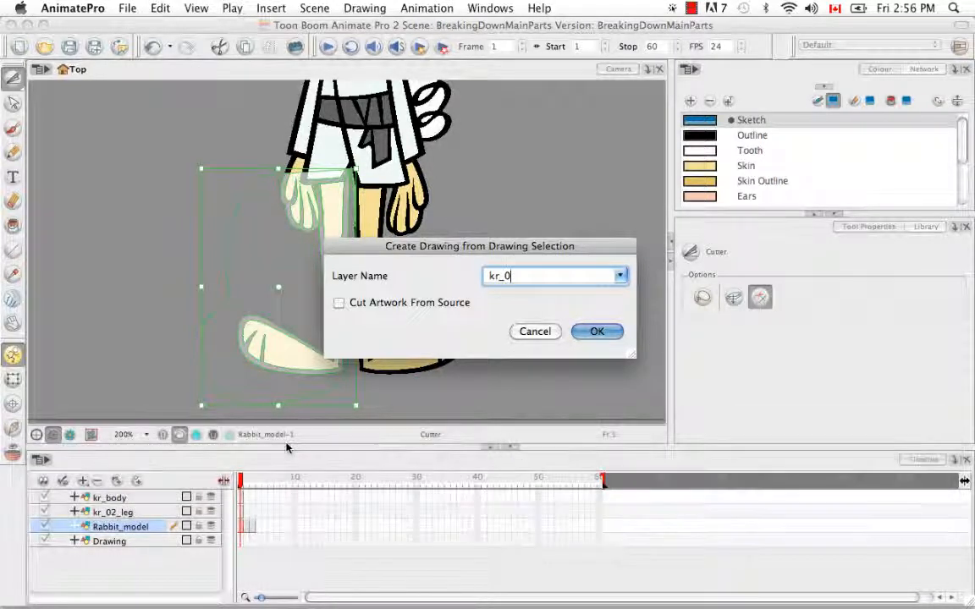
{"action": "type", "text": "1_leg"}
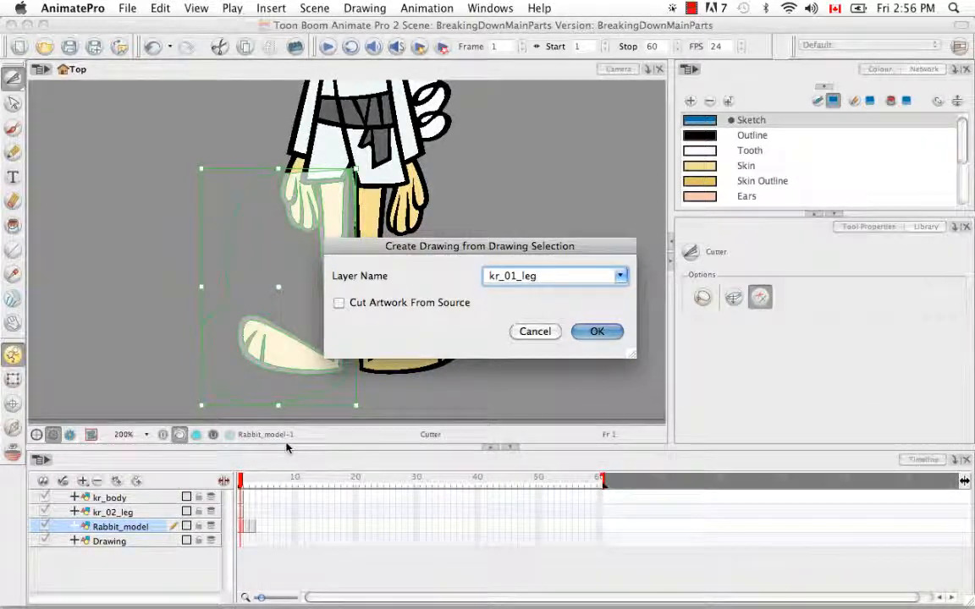
{"action": "left_click", "coordinate": [596, 331]}
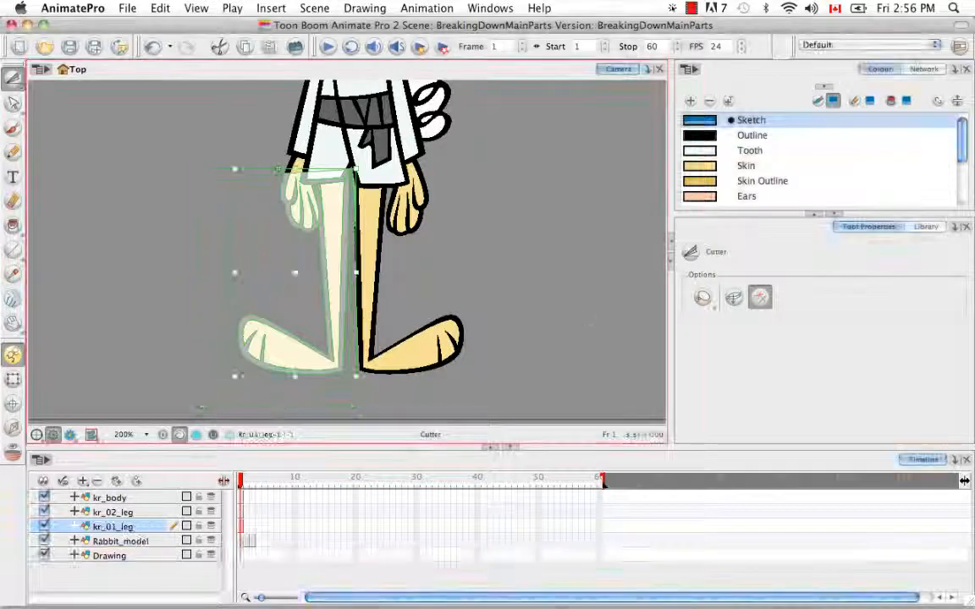
Step: Try selecting the rabbit's ears on Rabbit_model piece by piece with the Cutter, and clear the selections
{"action": "left_click_drag", "start_coordinate": [459, 217], "coordinate": [461, 324]}
{"action": "left_click_drag", "start_coordinate": [466, 271], "coordinate": [457, 381]}
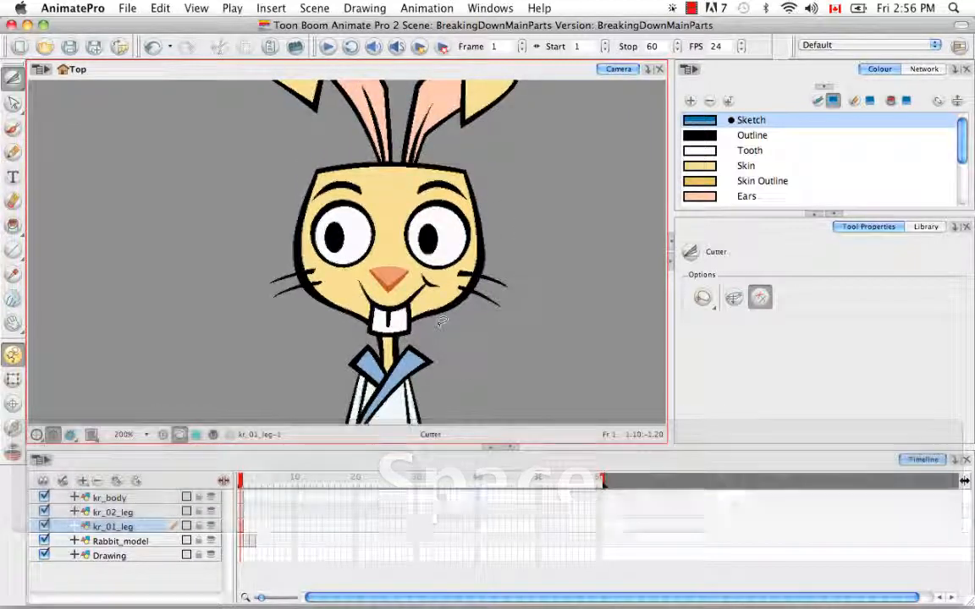
{"action": "key", "text": "ctrl+minus"}
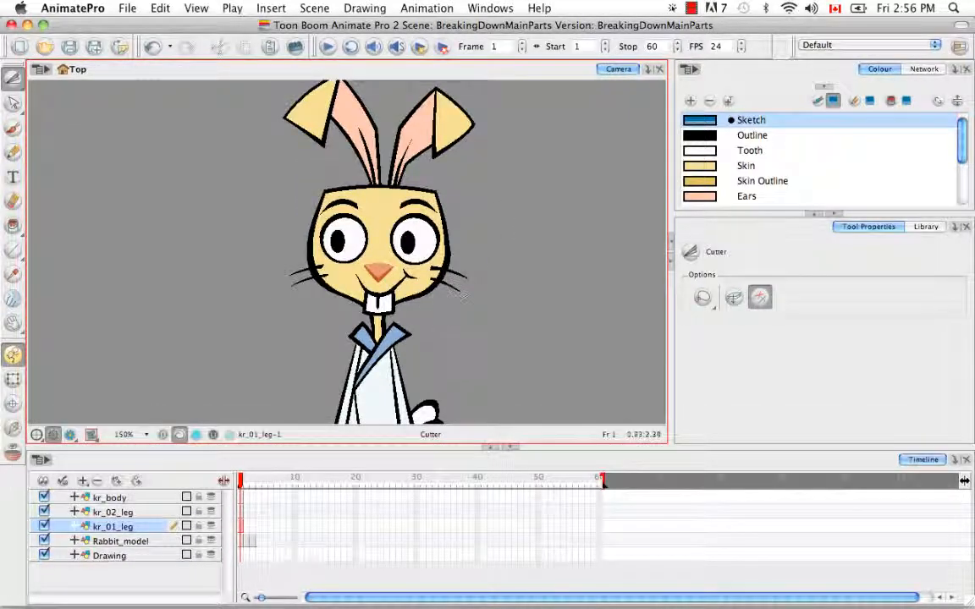
{"action": "key", "text": "space"}
{"action": "left_click_drag", "start_coordinate": [438, 294], "coordinate": [434, 319]}
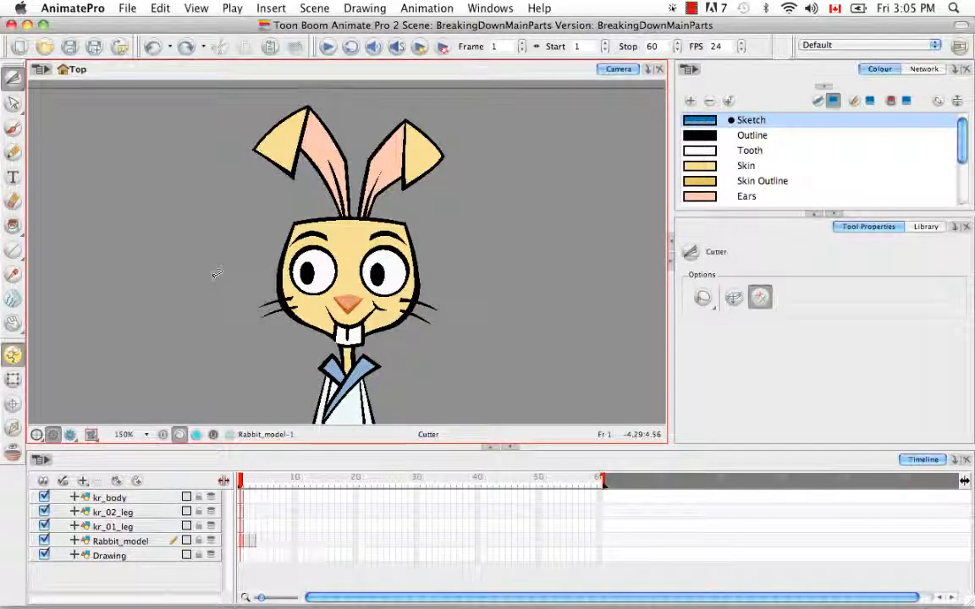
{"action": "key", "text": "alt"}
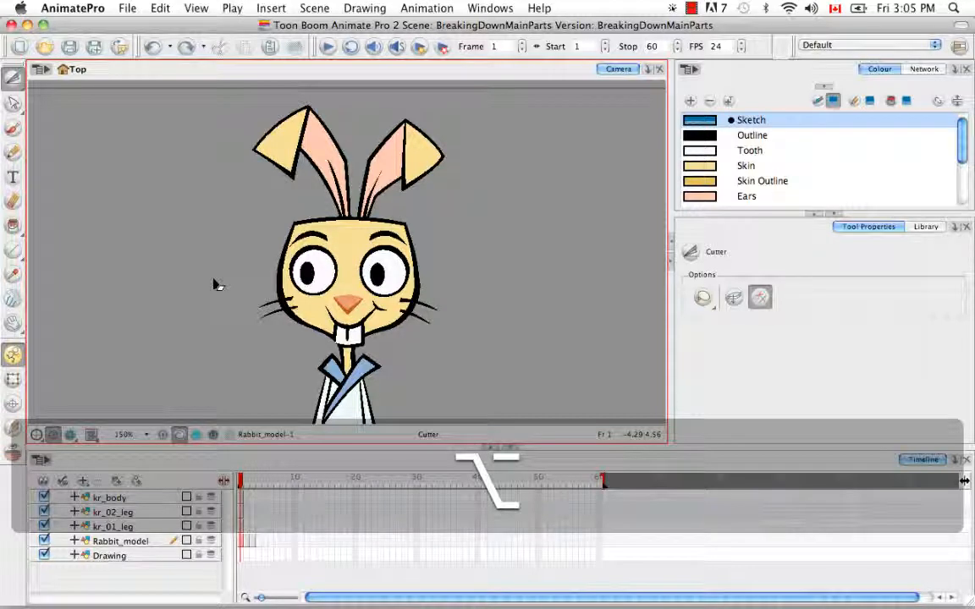
{"action": "left_click", "coordinate": [319, 159], "text": "alt"}
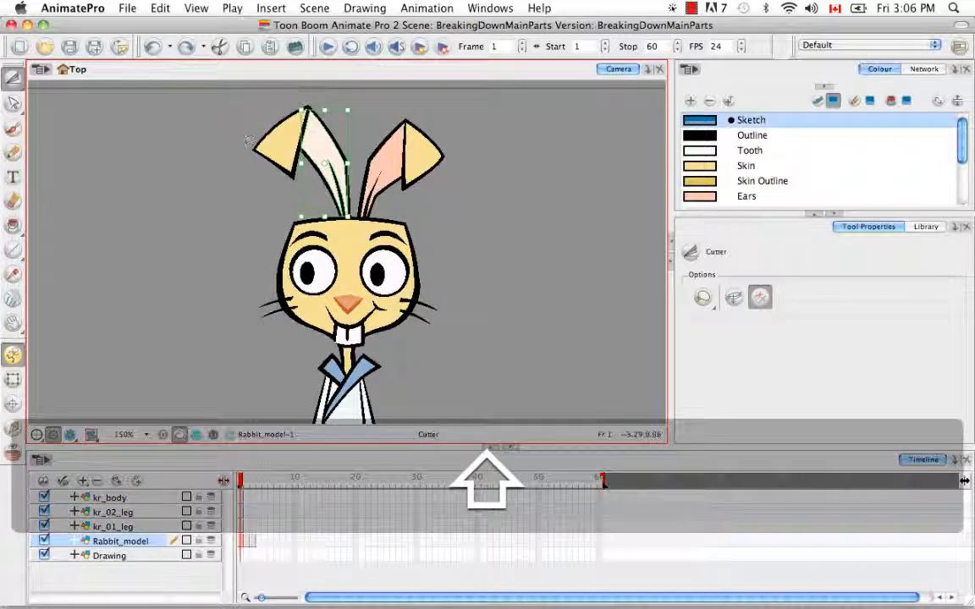
{"action": "left_click", "coordinate": [279, 159], "text": "shift"}
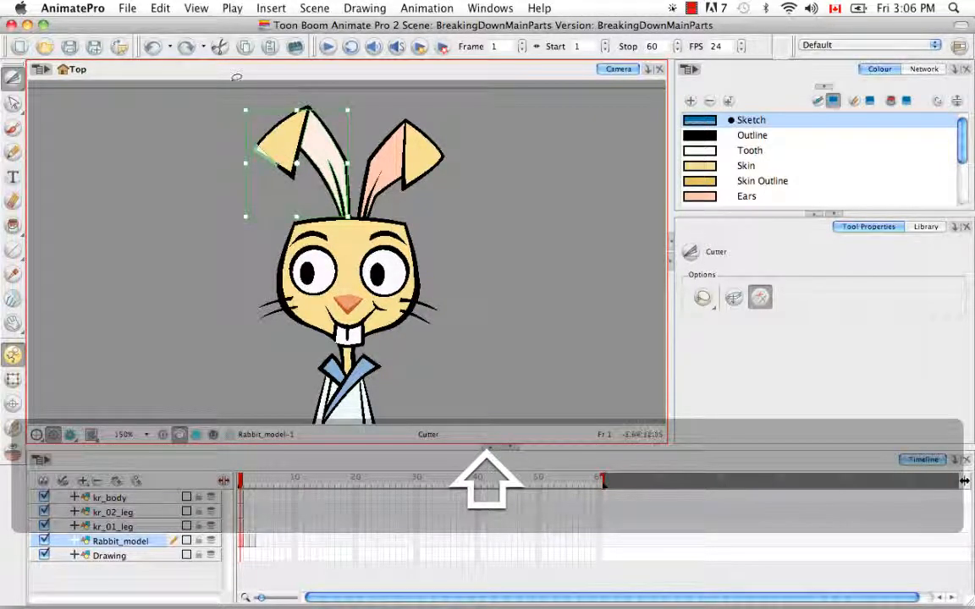
{"action": "left_click_drag", "start_coordinate": [361, 167], "coordinate": [229, 107]}
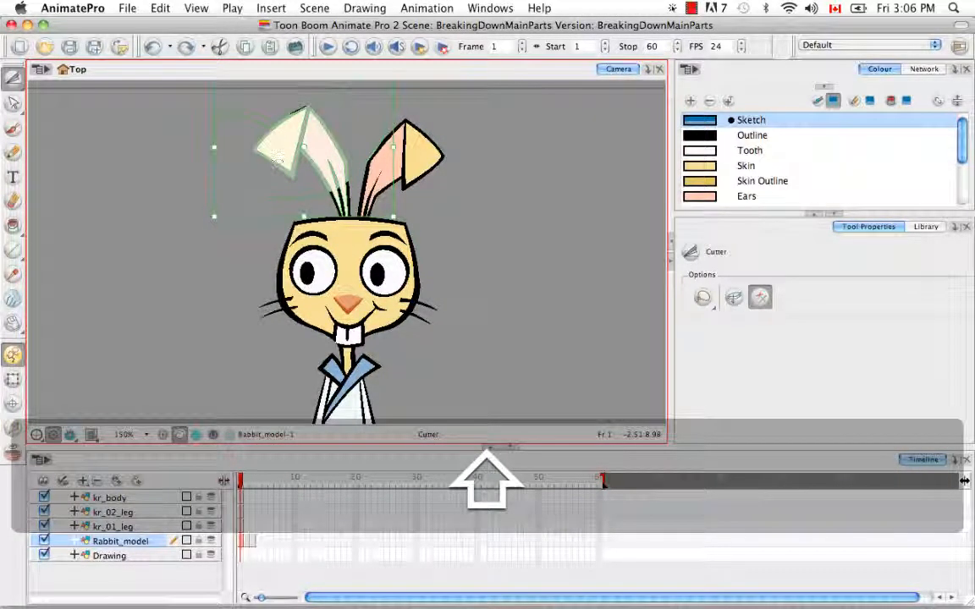
{"action": "left_click", "coordinate": [237, 165]}
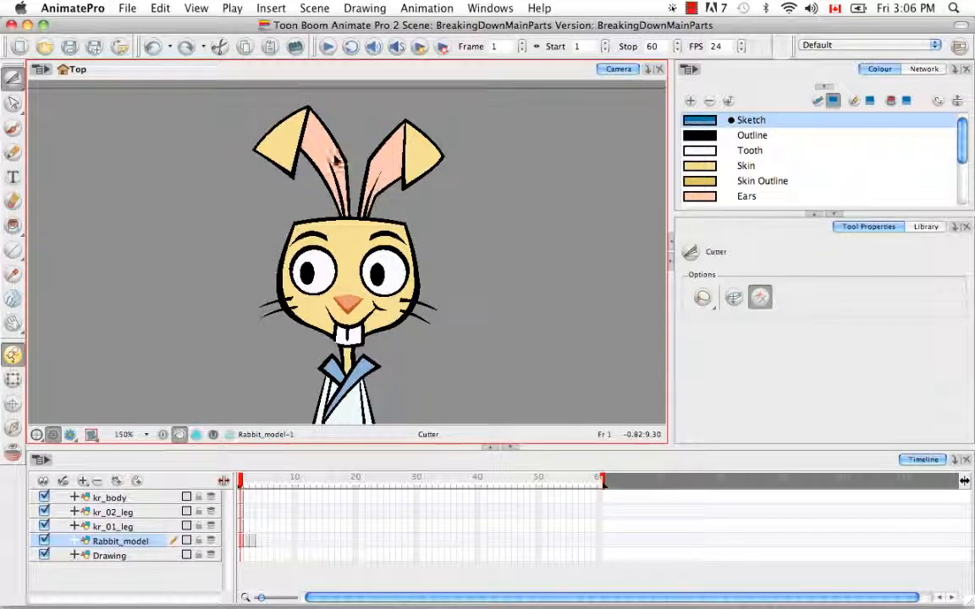
{"action": "left_click", "coordinate": [306, 146], "text": "alt"}
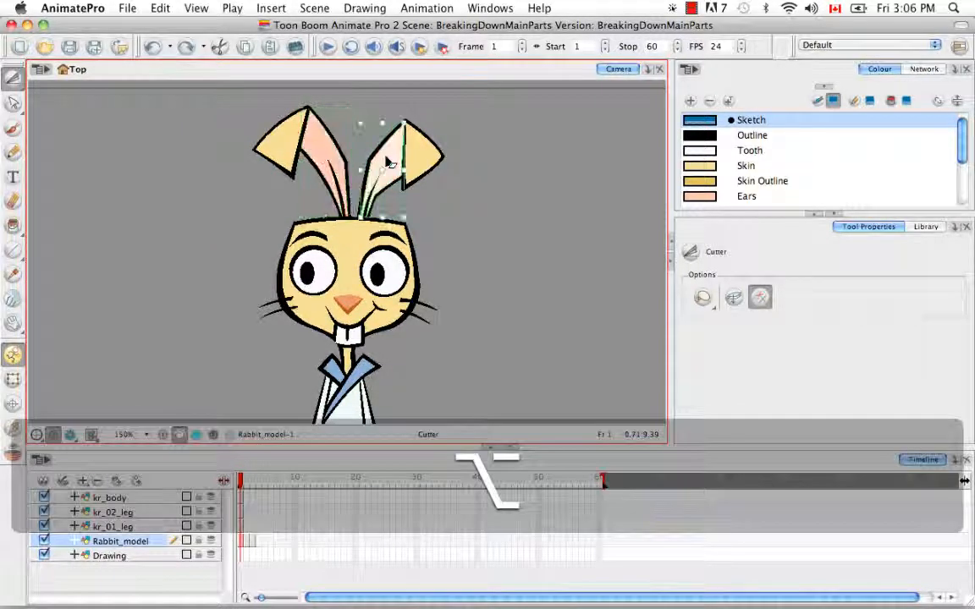
{"action": "left_click", "coordinate": [487, 197]}
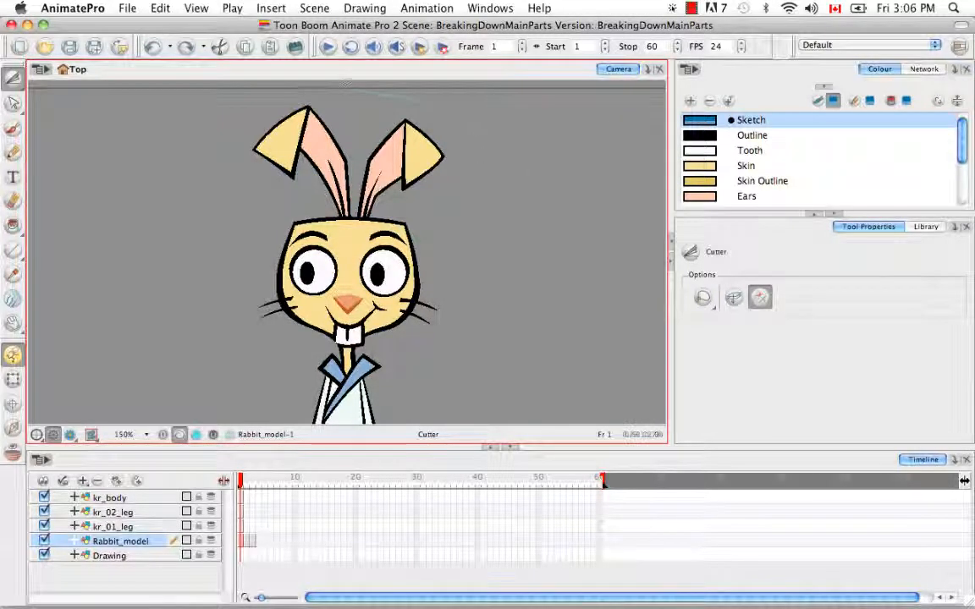
Step: Lasso the rabbit's head and ears down to the collar and create a drawing from them on a new layer named kr_head
{"action": "mouse_move", "coordinate": [440, 108]}
{"action": "left_mouse_down"}
{"action": "mouse_move", "coordinate": [192, 218]}
{"action": "mouse_move", "coordinate": [309, 362]}
{"action": "mouse_move", "coordinate": [436, 110]}
{"action": "left_mouse_up"}
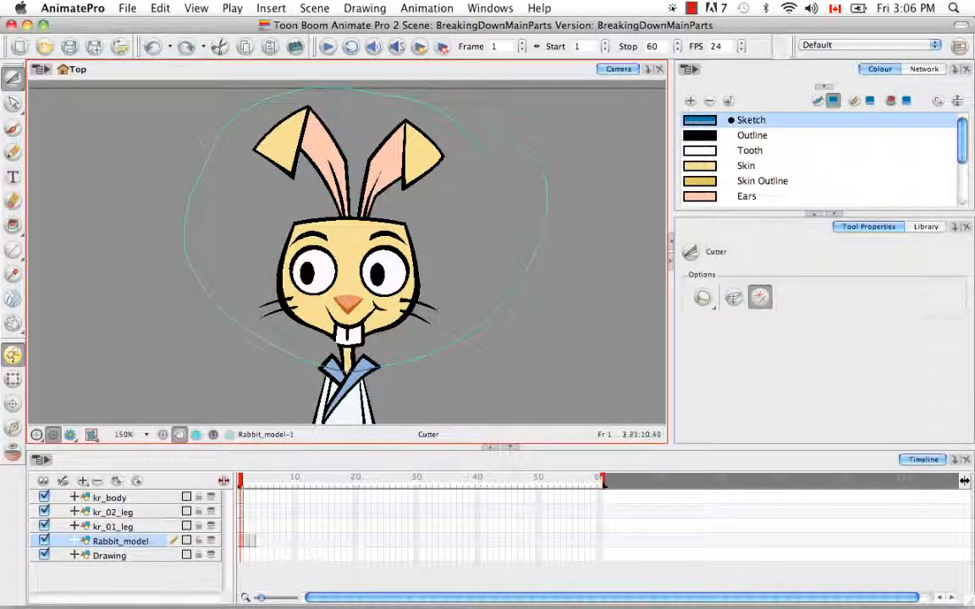
{"action": "key", "text": "super+F9"}
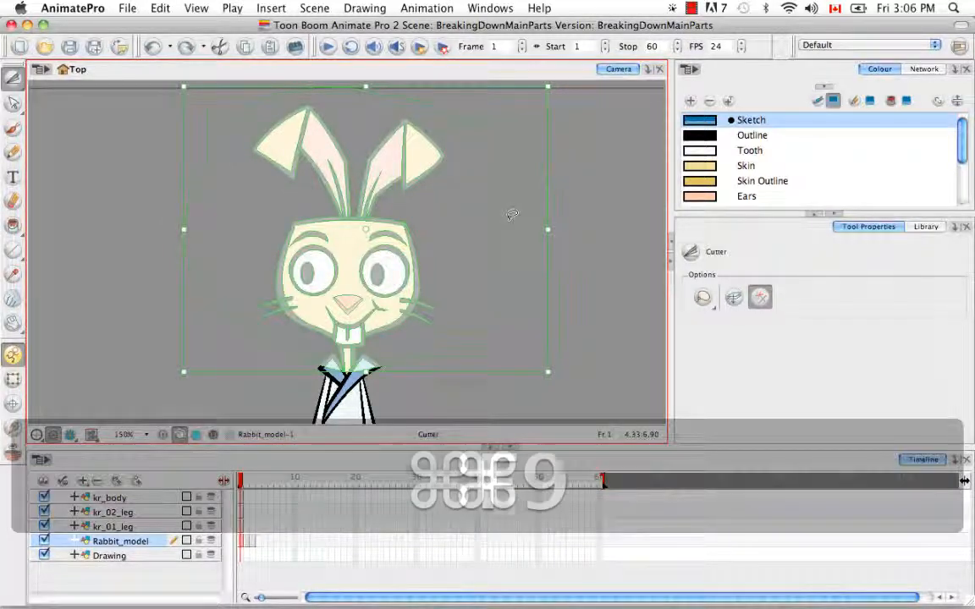
{"action": "key", "text": "Right"}
{"action": "key", "text": "BackSpace"}
{"action": "key", "text": "BackSpace"}
{"action": "key", "text": "BackSpace"}
{"action": "key", "text": "BackSpace"}
{"action": "key", "text": "BackSpace"}
{"action": "key", "text": "BackSpace"}
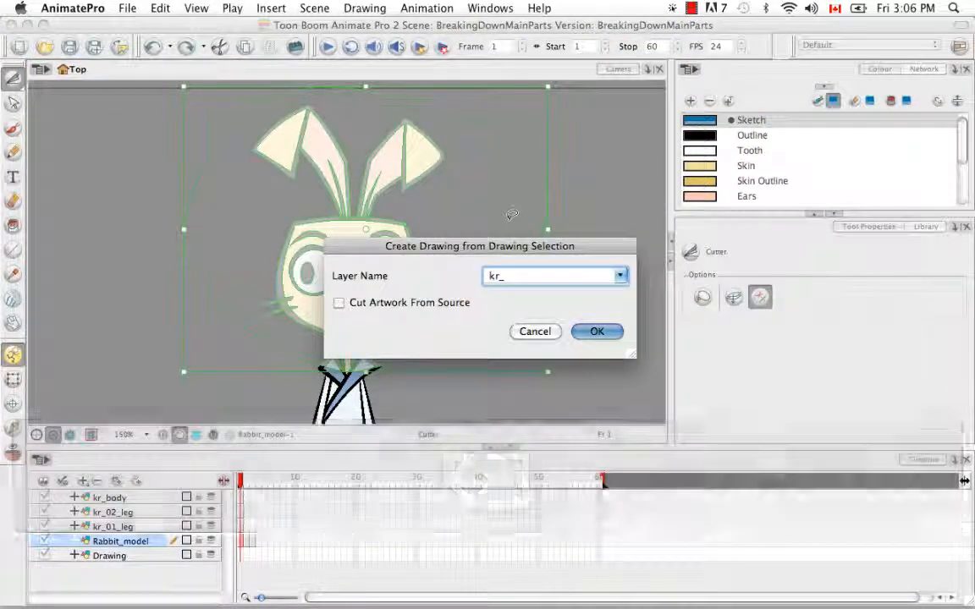
{"action": "type", "text": "head"}
{"action": "left_click", "coordinate": [592, 331]}
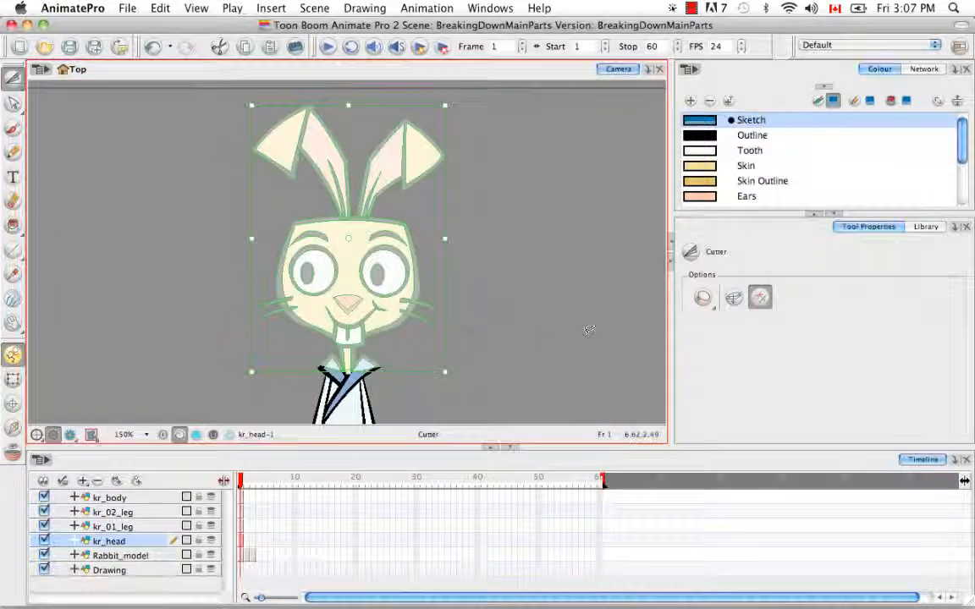
Step: Lasso the rabbit's arm and hand opposite the tail with the Cutter on the Rabbit_model layer
{"action": "left_click", "coordinate": [241, 557]}
{"action": "key", "text": "space"}
{"action": "mouse_move", "coordinate": [338, 383]}
{"action": "left_mouse_down"}
{"action": "mouse_move", "coordinate": [320, 123]}
{"action": "mouse_move", "coordinate": [336, 131]}
{"action": "mouse_move", "coordinate": [275, 297]}
{"action": "mouse_move", "coordinate": [340, 180]}
{"action": "left_mouse_up"}
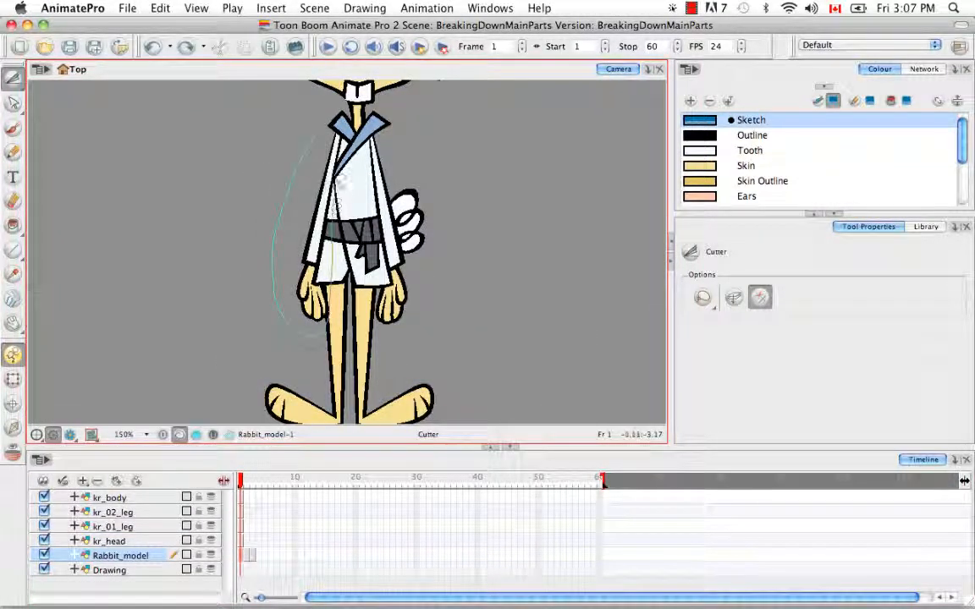
{"action": "mouse_move", "coordinate": [319, 145]}
{"action": "left_mouse_down"}
{"action": "mouse_move", "coordinate": [307, 106]}
{"action": "mouse_move", "coordinate": [312, 120]}
{"action": "left_mouse_up"}
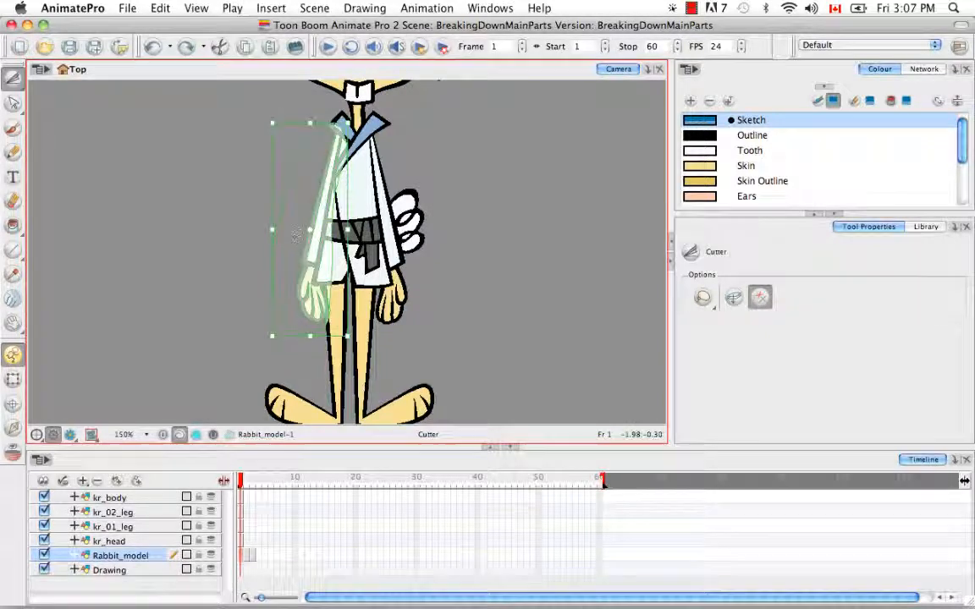
Step: Create a drawing from the selected arm artwork on a new layer named kr_01_arm, without cutting the source artwork
{"action": "key", "text": "super+F9"}
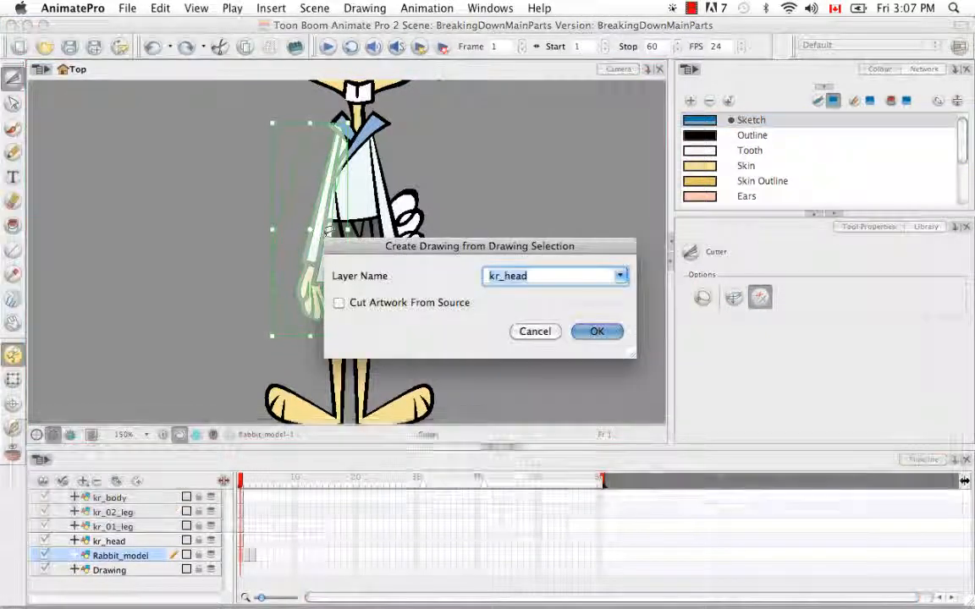
{"action": "key", "text": "BackSpace"}
{"action": "key", "text": "BackSpace"}
{"action": "key", "text": "BackSpace"}
{"action": "key", "text": "BackSpace"}
{"action": "type", "text": "01"}
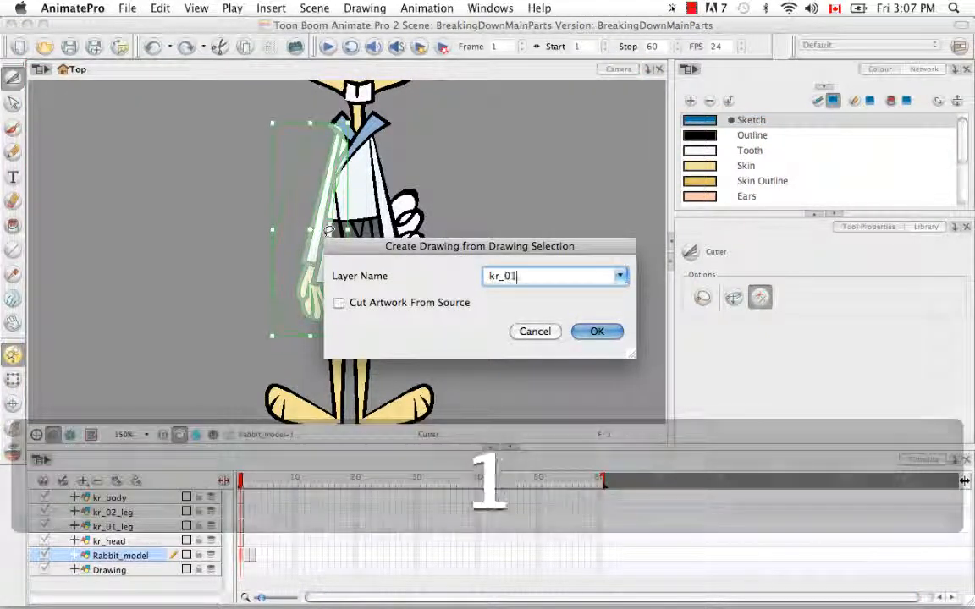
{"action": "type", "text": "_arm"}
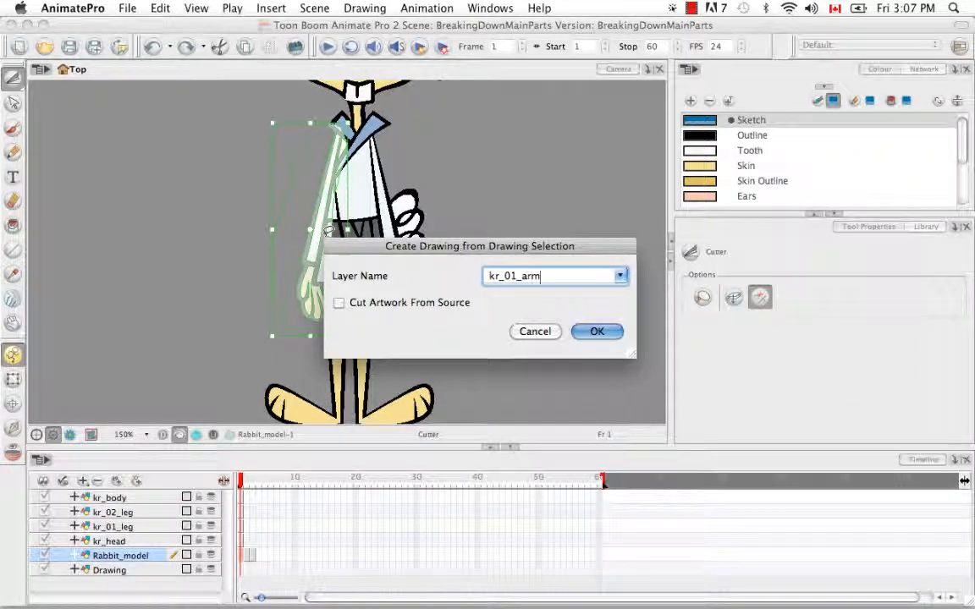
{"action": "key", "text": "Return"}
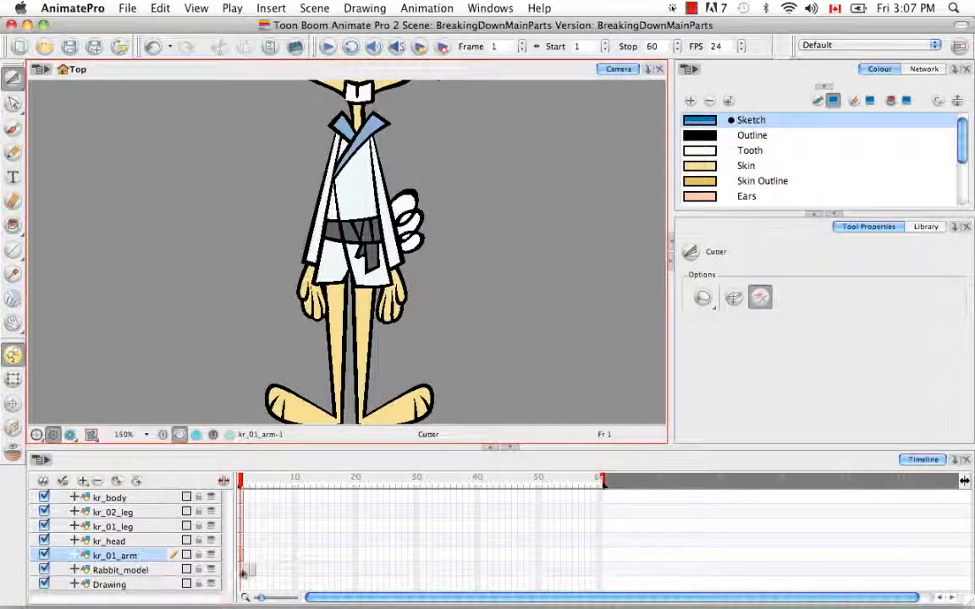
Step: Lasso the tail-side arm and hand on Rabbit_model and create a drawing from them on a new layer named kr_02_arm
{"action": "mouse_move", "coordinate": [404, 117]}
{"action": "left_mouse_down"}
{"action": "mouse_move", "coordinate": [370, 123]}
{"action": "mouse_move", "coordinate": [361, 272]}
{"action": "mouse_move", "coordinate": [434, 309]}
{"action": "mouse_move", "coordinate": [440, 232]}
{"action": "mouse_move", "coordinate": [405, 98]}
{"action": "left_mouse_up"}
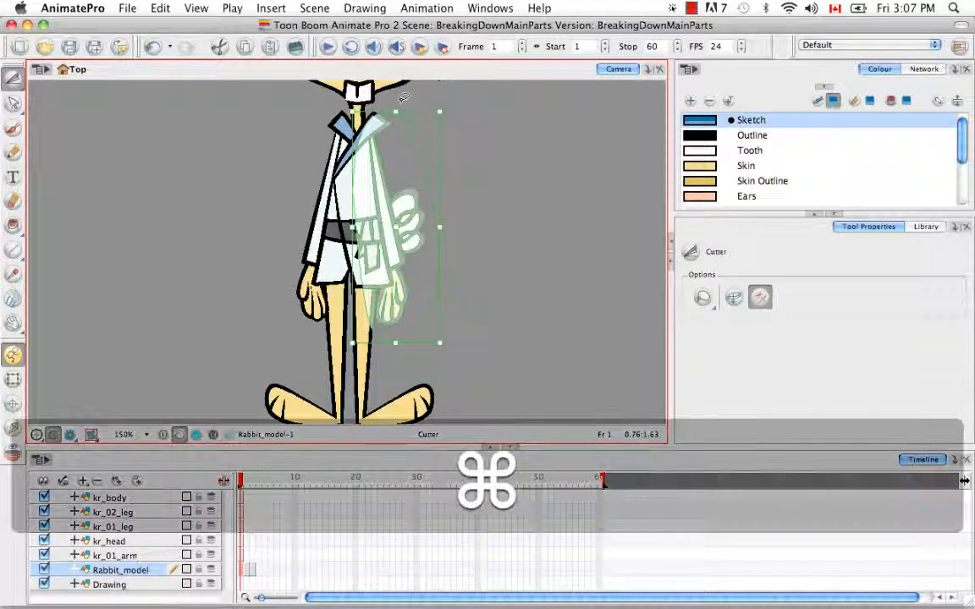
{"action": "key", "text": "super+F9"}
{"action": "key", "text": "Right"}
{"action": "key", "text": "Left"}
{"action": "key", "text": "Left"}
{"action": "key", "text": "Left"}
{"action": "key", "text": "Left"}
{"action": "key", "text": "Left"}
{"action": "key", "text": "Right"}
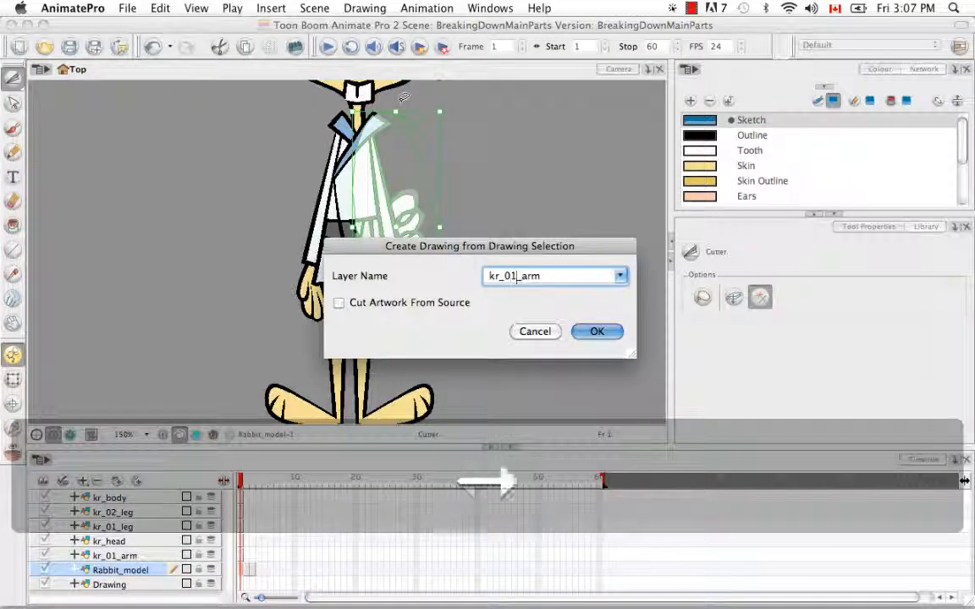
{"action": "key", "text": "BackSpace"}
{"action": "type", "text": "2"}
{"action": "key", "text": "Return"}
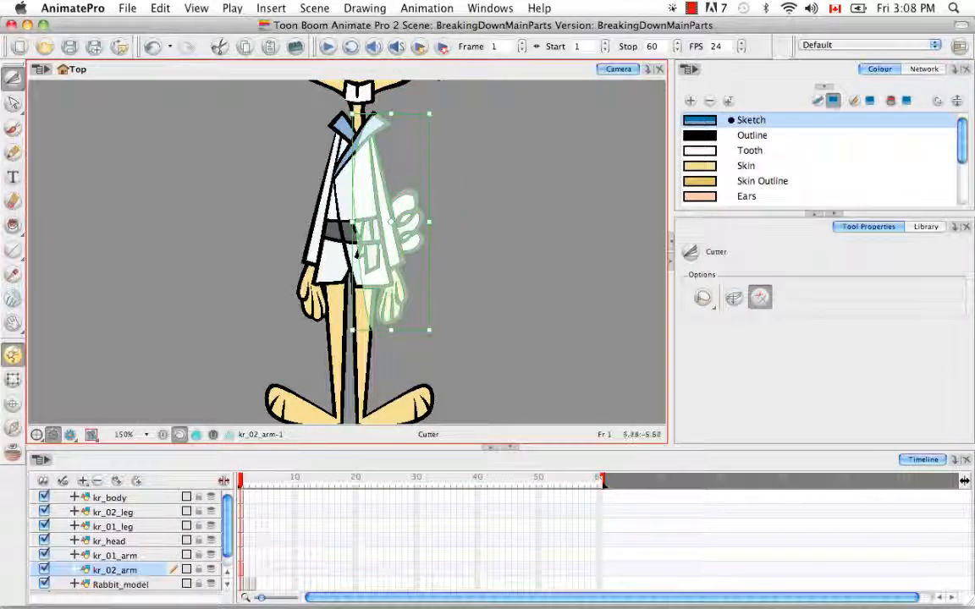
{"action": "key", "text": "shift+m"}
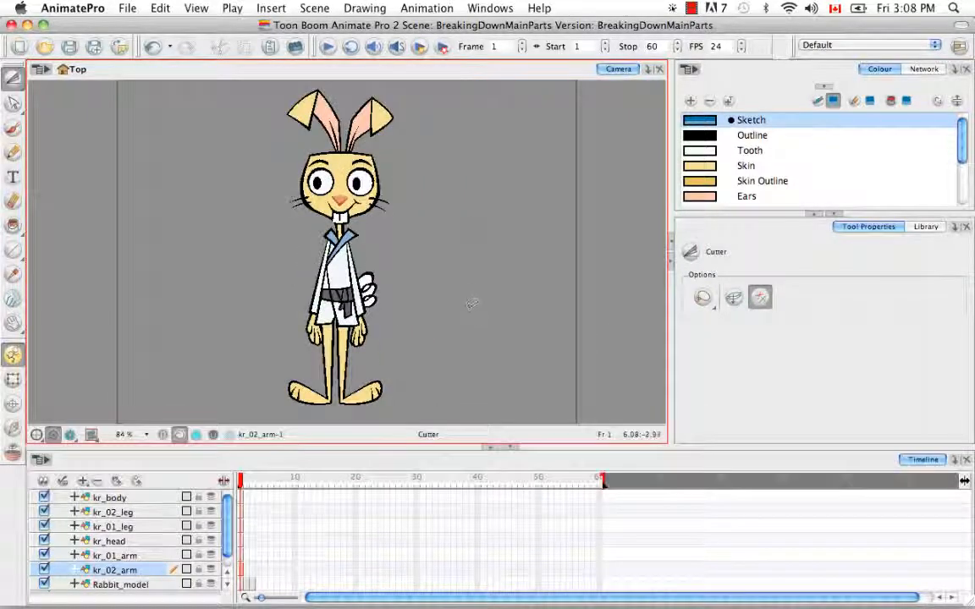